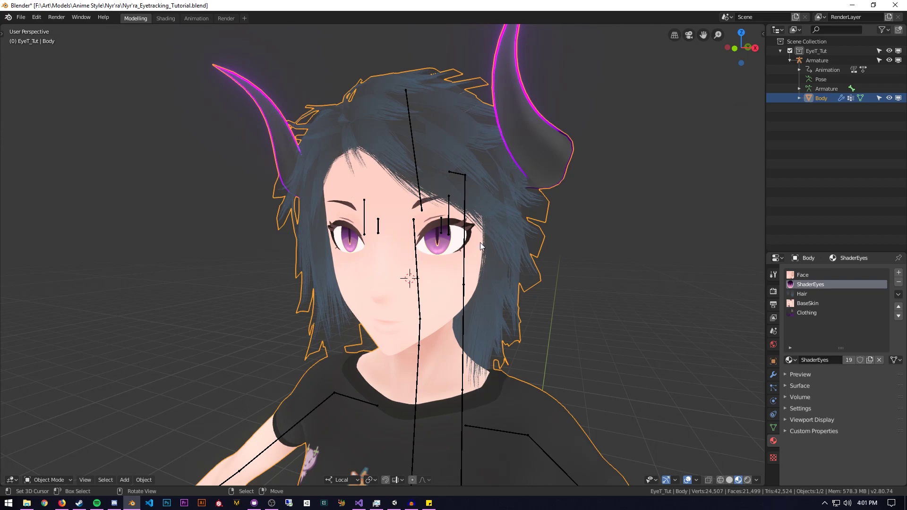
Step: Enter Edit Mode on the body mesh and select both pupils' linked geometry
mouse_move(500, 270)
middle_mouse_down()
mouse_move(508, 272)
mouse_move(484, 274)
middle_mouse_up()
scroll(484, 274, "up", 2)
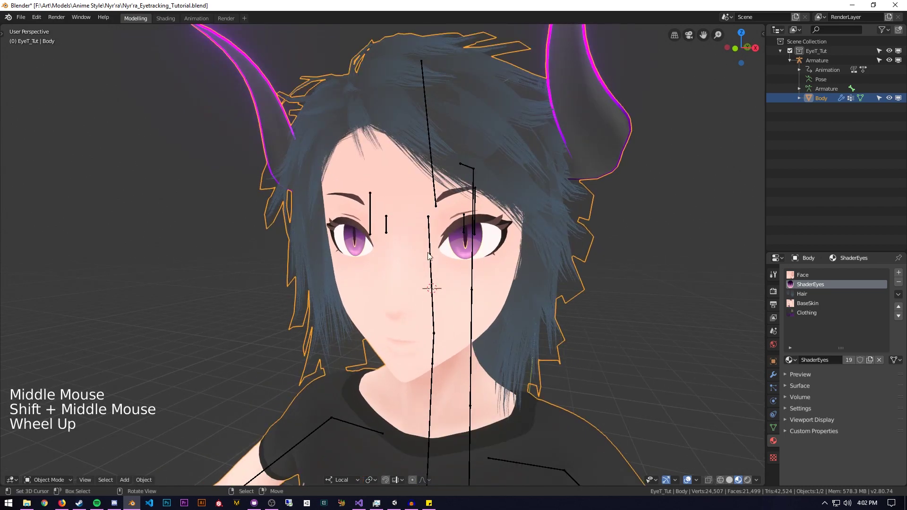
key("Tab")
middle_click_drag(439, 258, 477, 264)
scroll(462, 274, "up", 2)
middle_click_drag(478, 265, 513, 229)
scroll(513, 230, "up", 1)
right_click(512, 229)
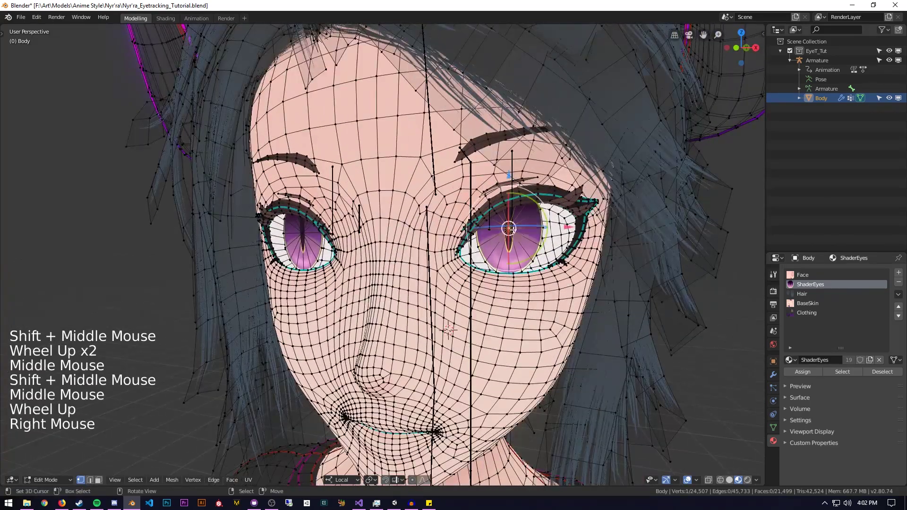
right_click(300, 232, "shift")
middle_click_drag(300, 232, 442, 246)
key("ctrl+l")
scroll(413, 244, "up", 2)
middle_click_drag(393, 128, 450, 226)
Step: Reselect both pupils from their centre vertices with linked geometry and delete those vertices
middle_click_drag(407, 251, 346, 177)
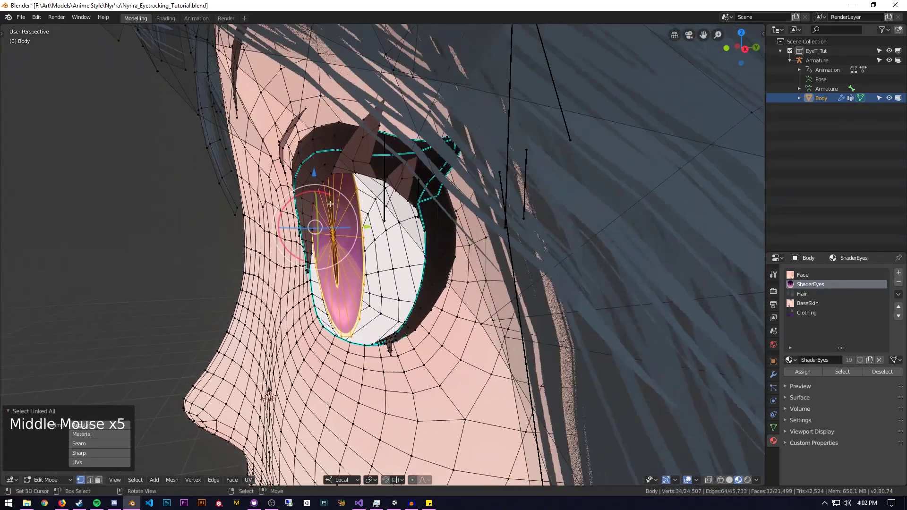
middle_click_drag(383, 261, 417, 215)
scroll(397, 258, "down", 2)
scroll(355, 244, "up", 1)
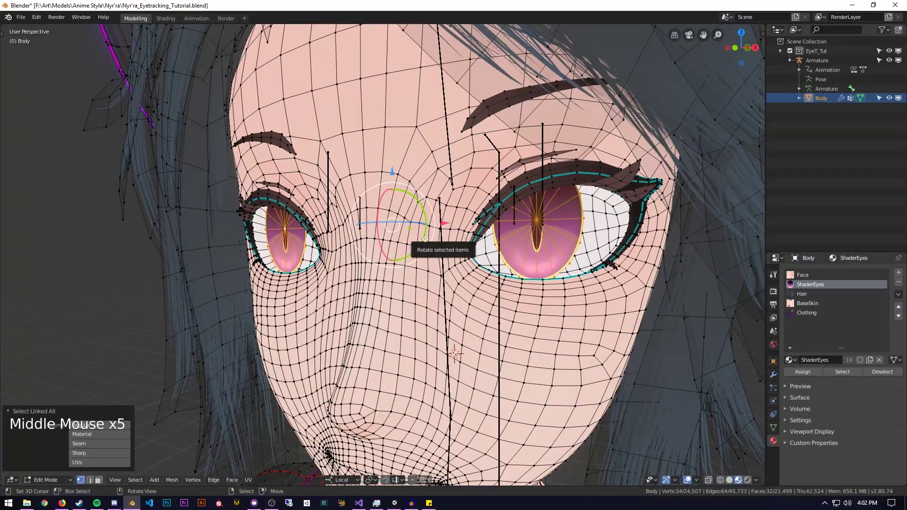
right_click(535, 227)
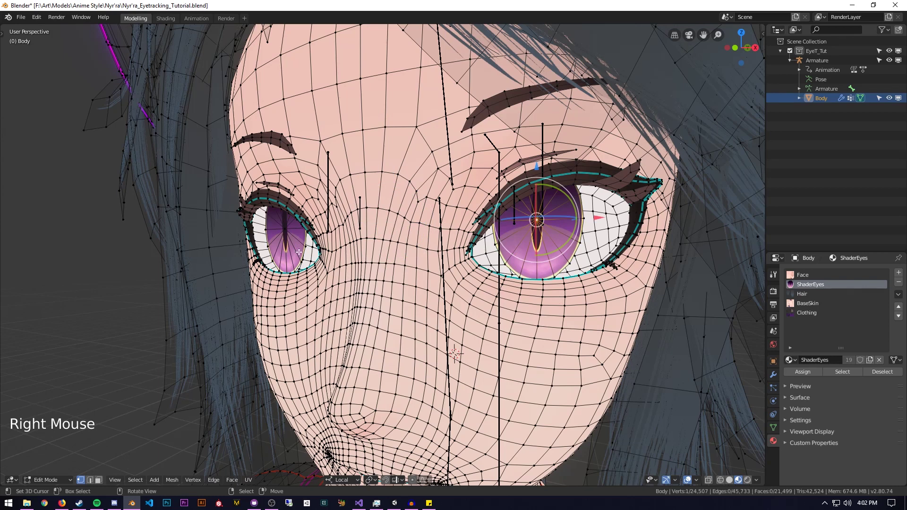
right_click(286, 230, "shift")
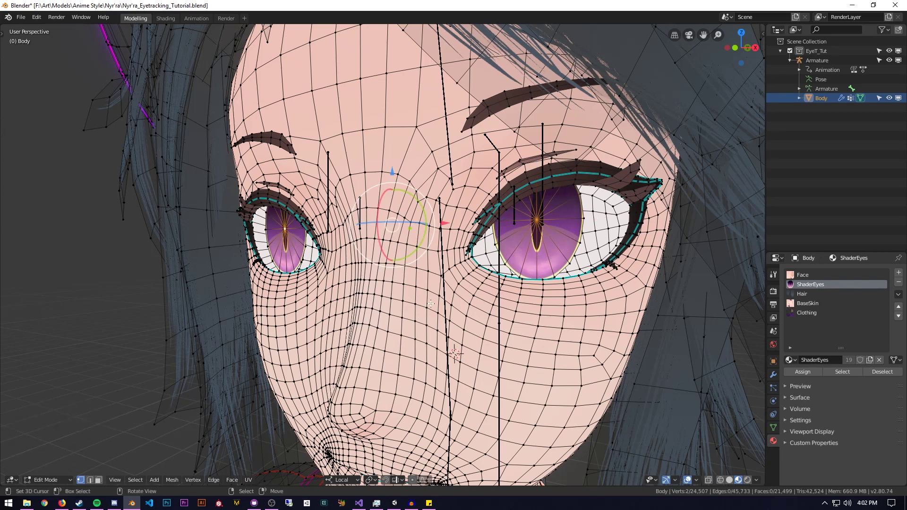
key("ctrl")
key("ctrl+l")
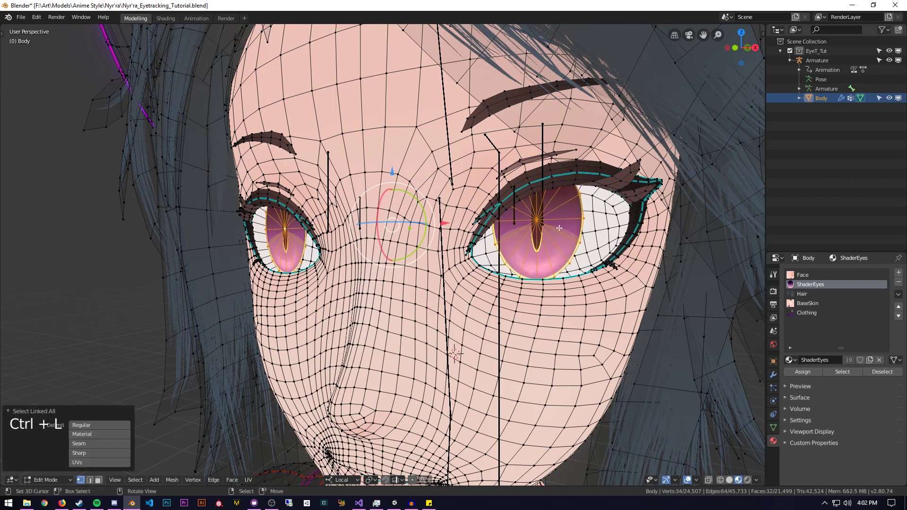
key("Delete")
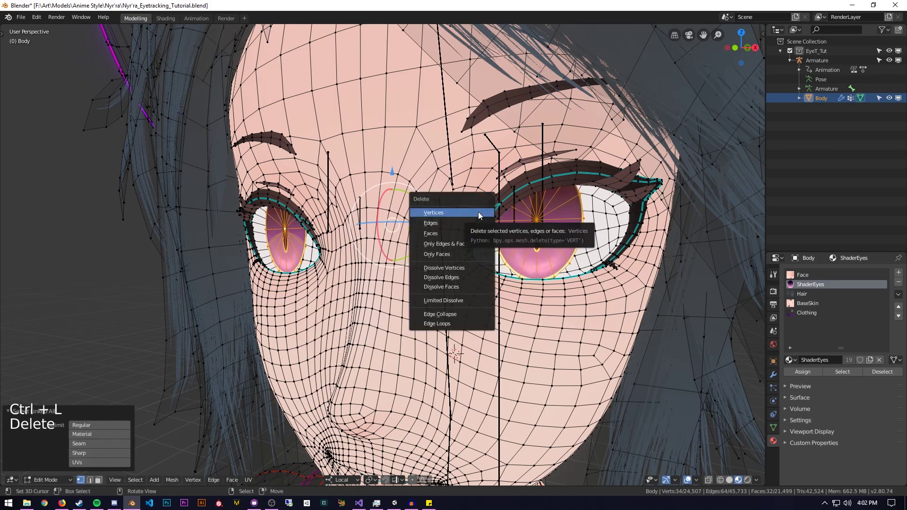
left_click(478, 211)
scroll(492, 243, "down", 2)
middle_click_drag(492, 243, 523, 231)
Step: Duplicate the eye-opening edge loop in place and separate it into the new object Body.001
middle_click_drag(434, 294, 318, 371, "shift")
scroll(416, 311, "up", 2)
scroll(318, 371, "up", 1)
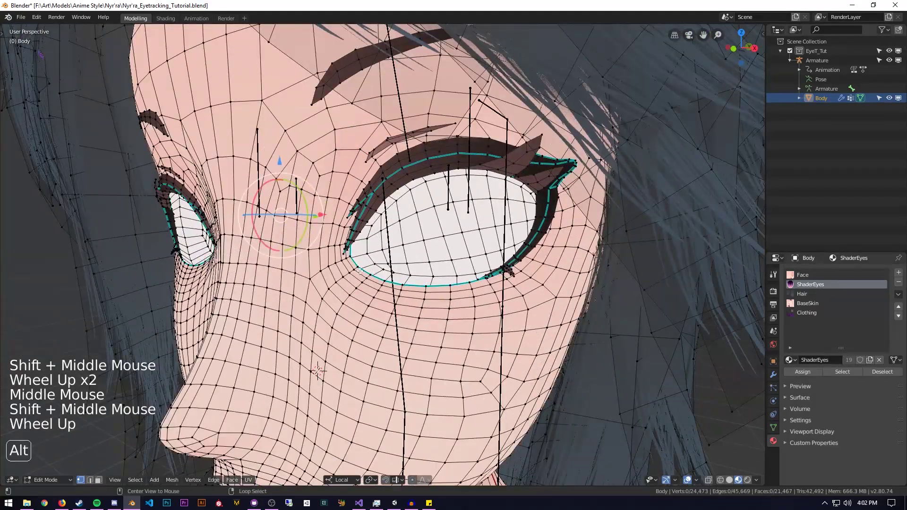
right_click(364, 272, "alt")
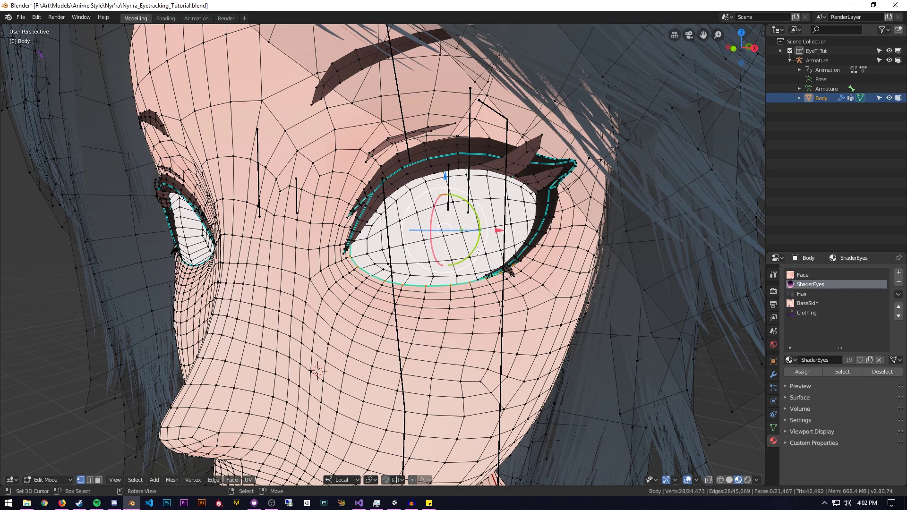
key("shift+d")
right_click(468, 236)
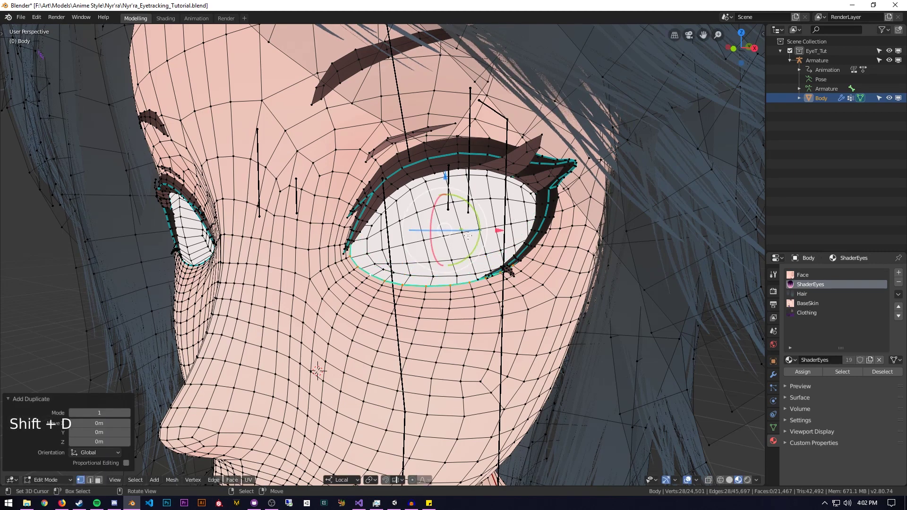
key("p")
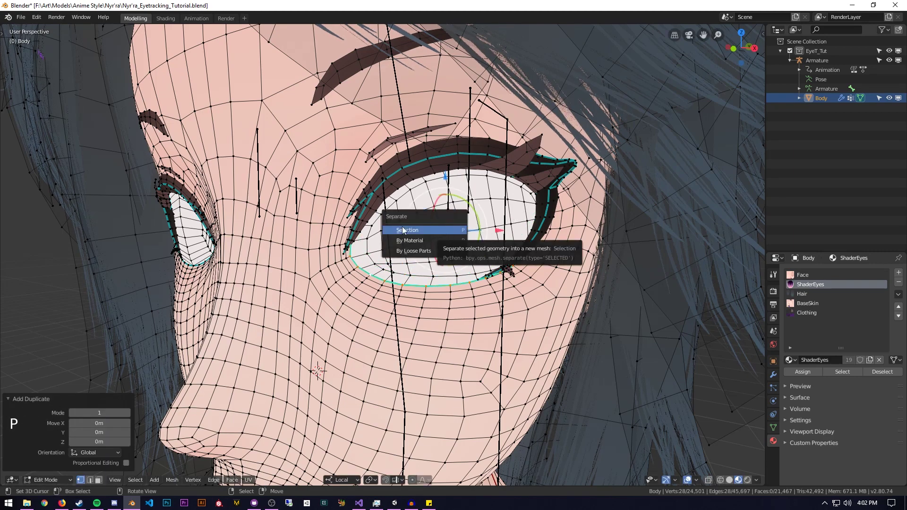
left_click(422, 231)
key("Tab")
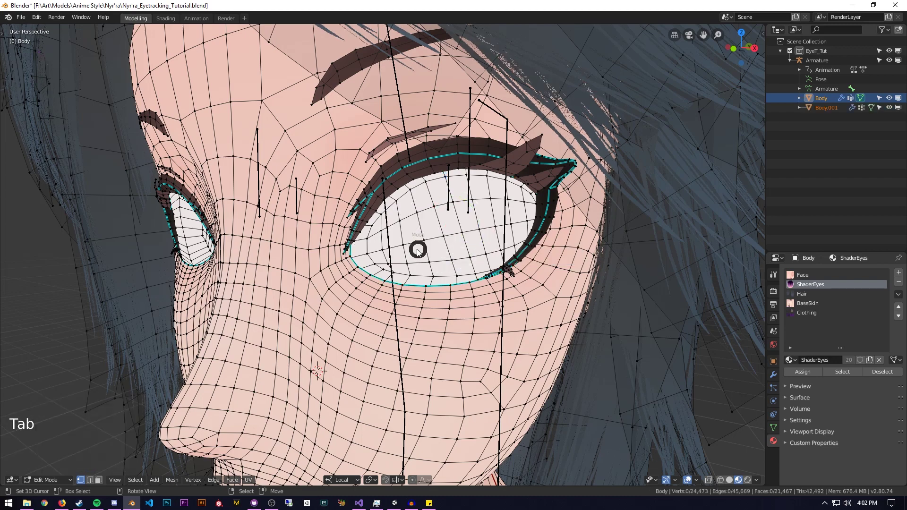
middle_click_drag(215, 283, 445, 237, "shift")
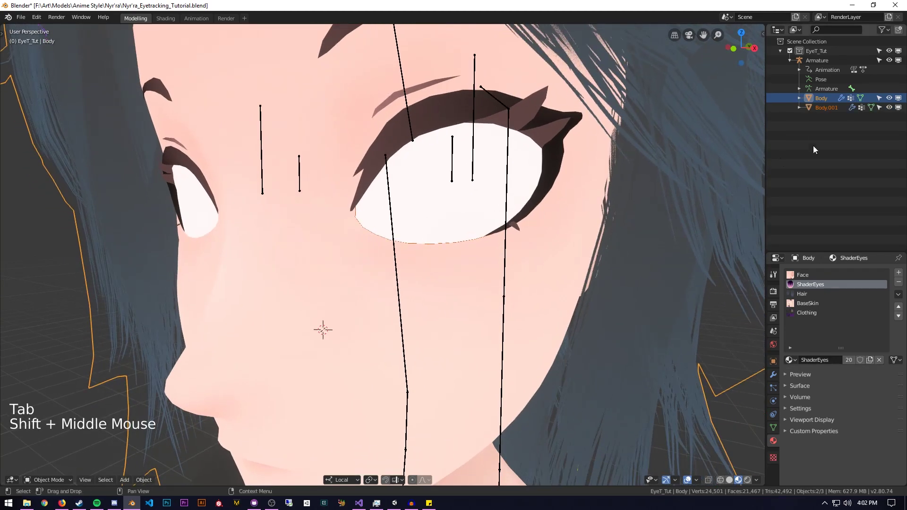
Step: Select Body.001 and inspect its separated eye outline in Edit Mode
left_click(824, 108)
scroll(418, 228, "down", 3)
scroll(418, 229, "up", 1)
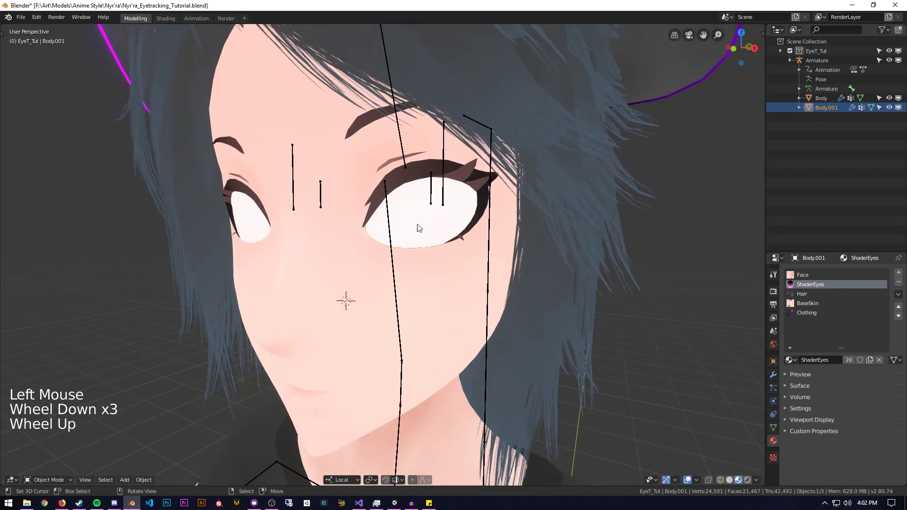
key("Tab")
scroll(419, 225, "up", 1)
middle_click_drag(448, 221, 360, 239)
scroll(350, 237, "up", 1)
key("Tab")
scroll(327, 242, "down", 3)
scroll(327, 242, "up", 1)
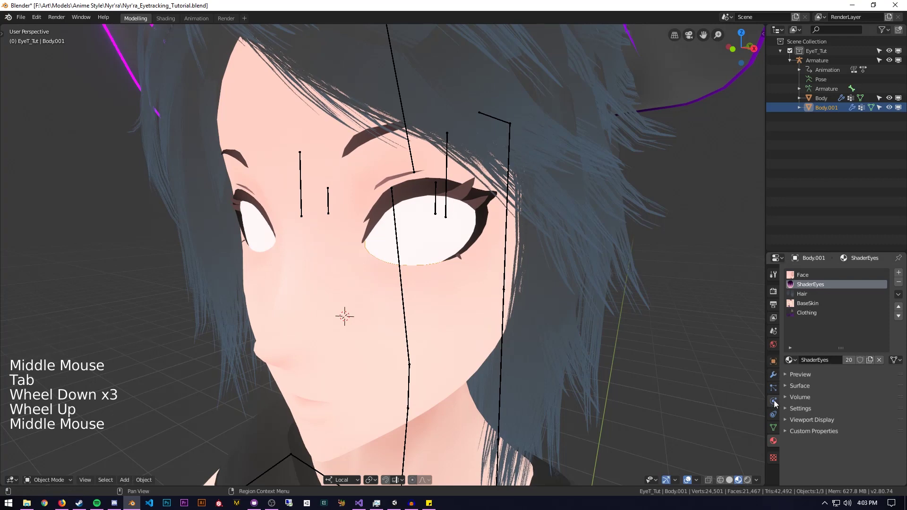
Step: Make Basis the active shape key, then delete all of Body.001's shape keys
left_click(774, 427)
scroll(811, 405, "down", 4)
scroll(822, 402, "up", 5)
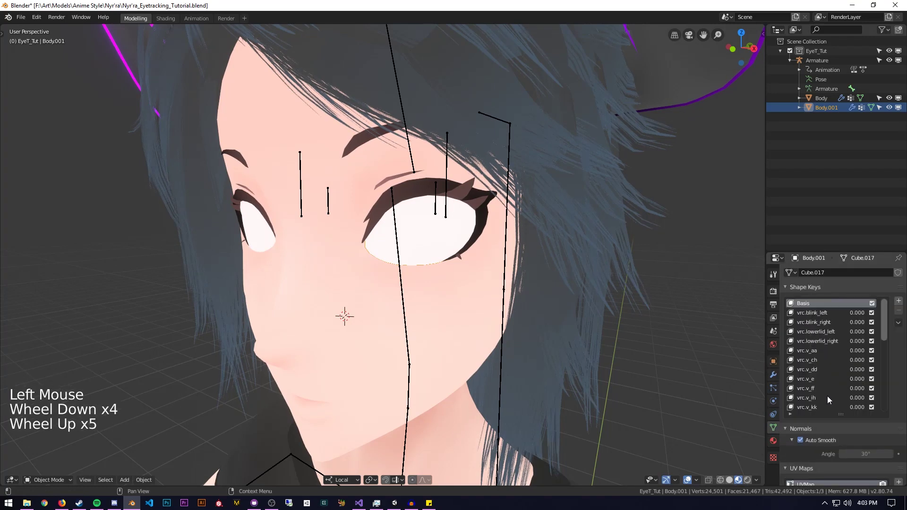
left_click(898, 325)
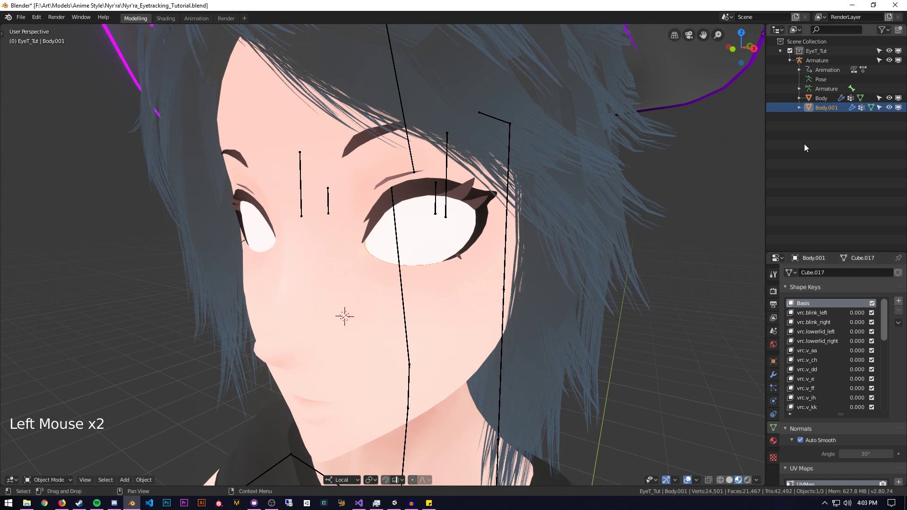
left_click(898, 323)
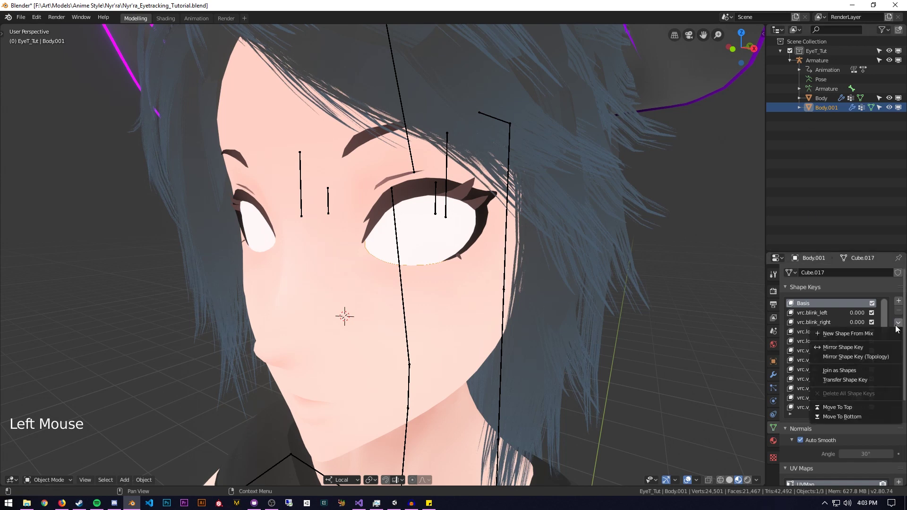
left_click(897, 325)
left_click(897, 325)
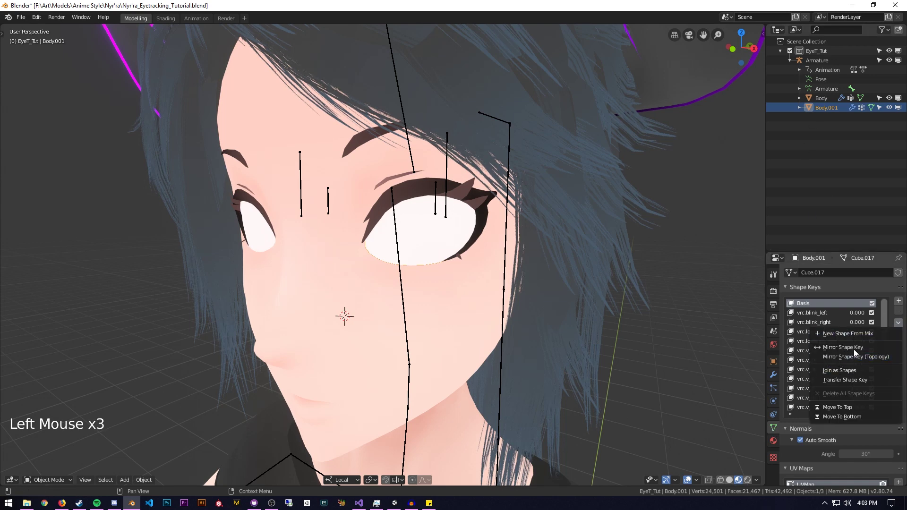
left_click(807, 305)
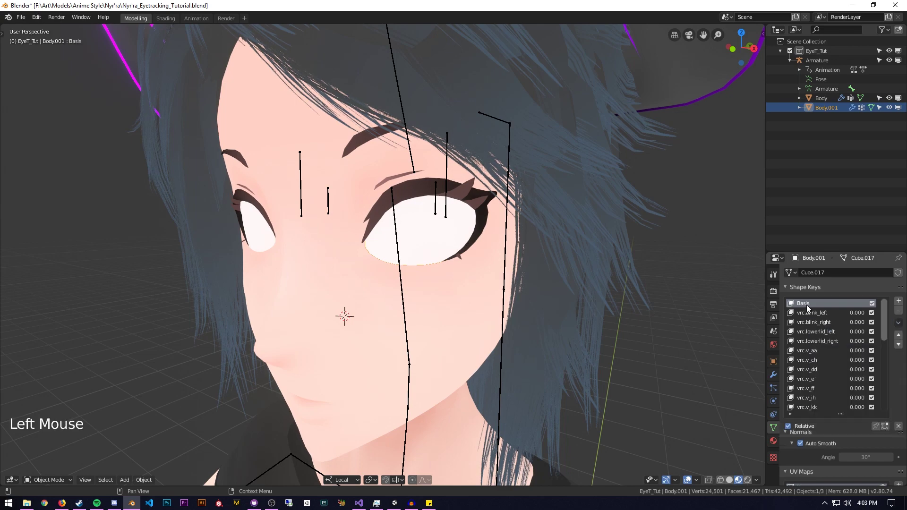
left_click(898, 323)
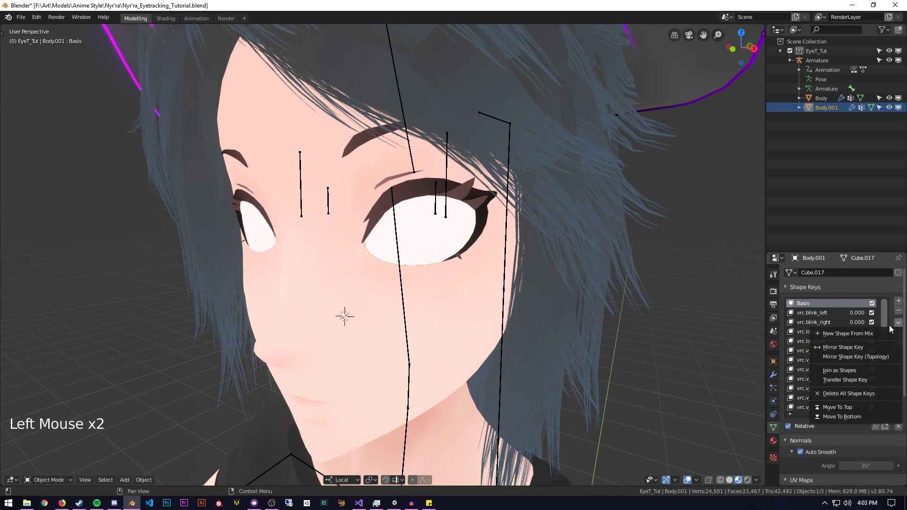
left_click(845, 394)
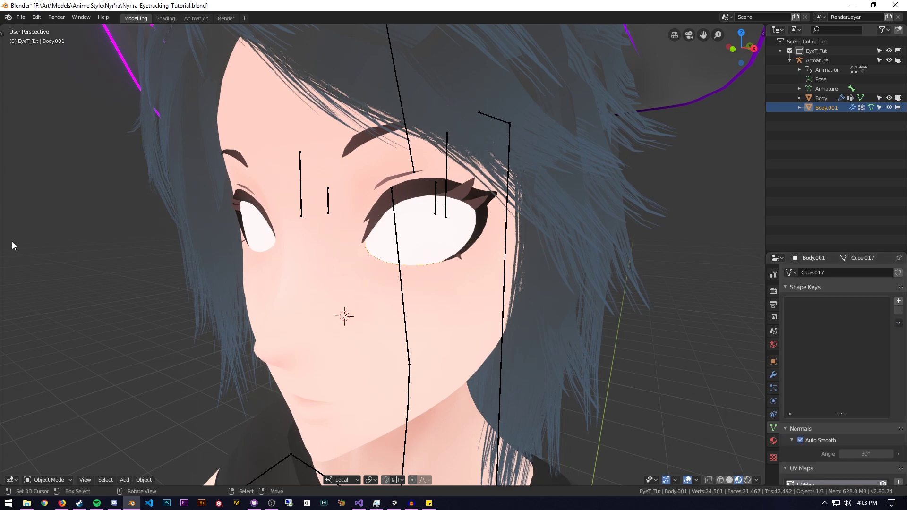
middle_click_drag(12, 242, 33, 236)
middle_click_drag(33, 236, 52, 227, "shift")
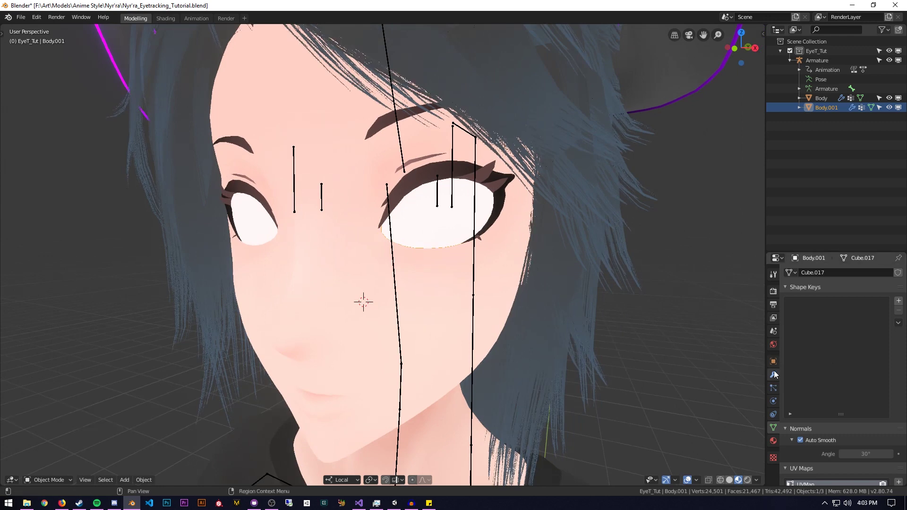
Step: In Body.001's modifier stack, add a Mirror modifier and delete the Armature modifier
left_click(774, 375)
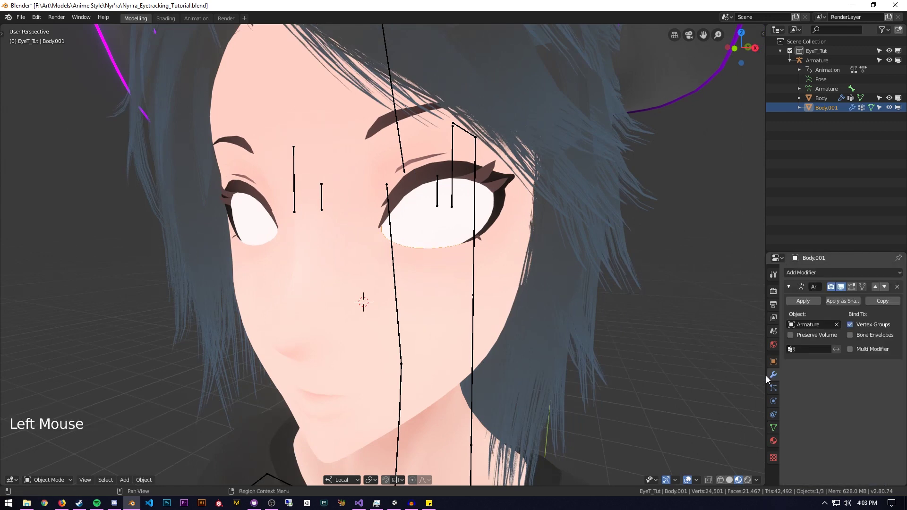
left_click(807, 272)
left_click(716, 367)
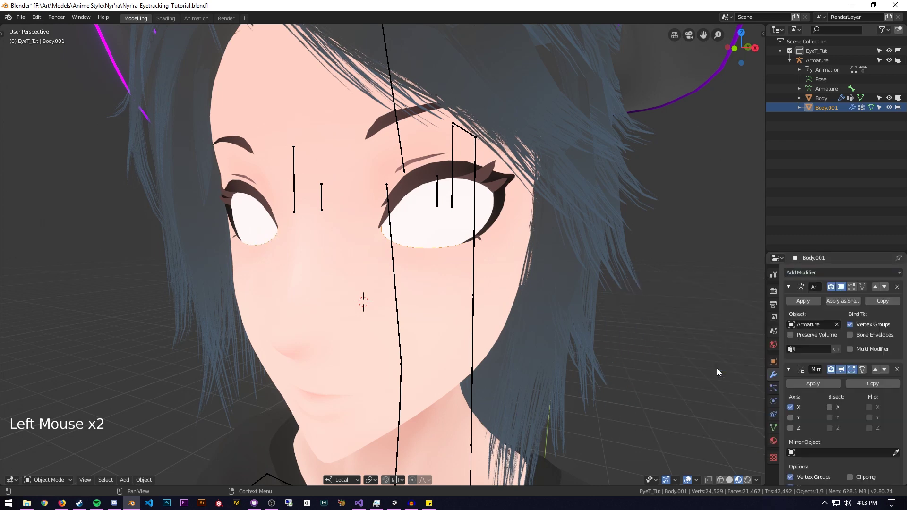
left_click(897, 288)
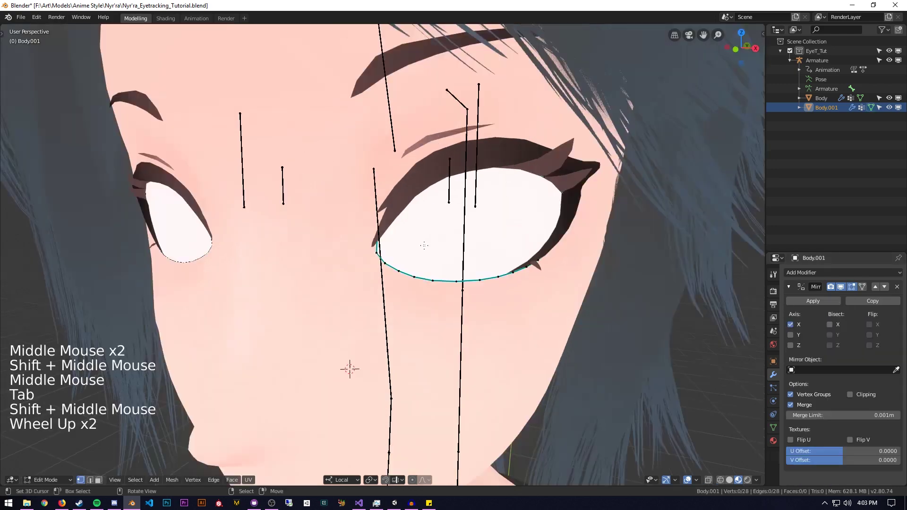
middle_click_drag(424, 245, 376, 248)
Step: Switch the viewport to wireframe shading and enter Edit Mode on Body.001
scroll(385, 251, "down", 1)
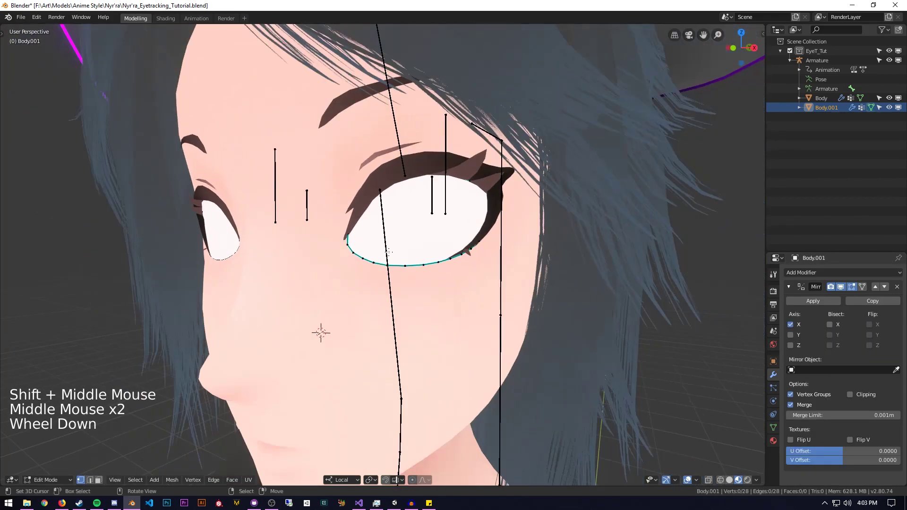
key("z")
middle_click_drag(371, 249, 381, 257, "shift")
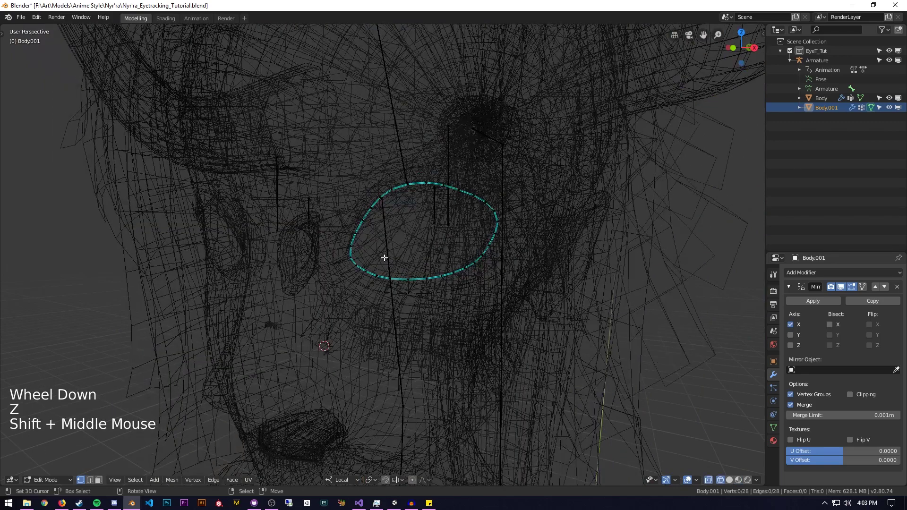
key("Tab")
key("Tab")
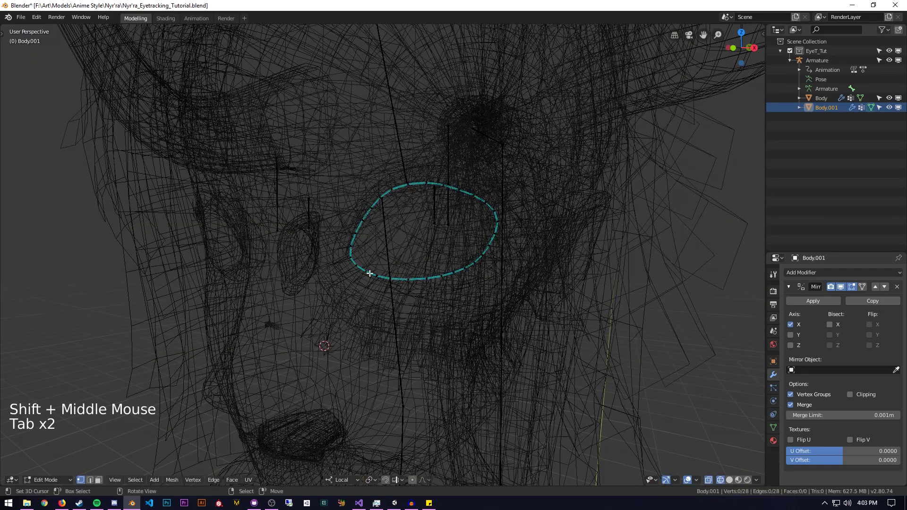
Step: Fill the first two faces across the left part of the eye outline
right_click(370, 274)
scroll(370, 273, "up", 4)
middle_click_drag(331, 274, 326, 265)
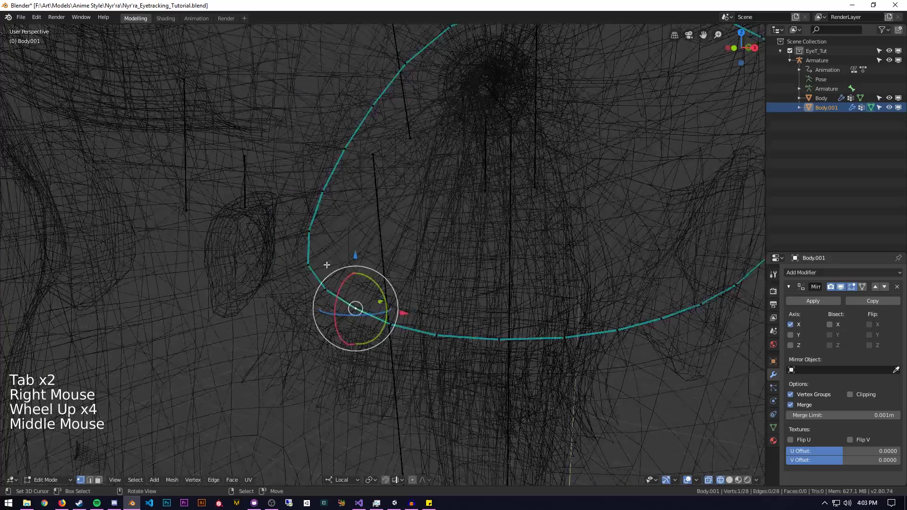
right_click(322, 205)
right_click(325, 290, "shift")
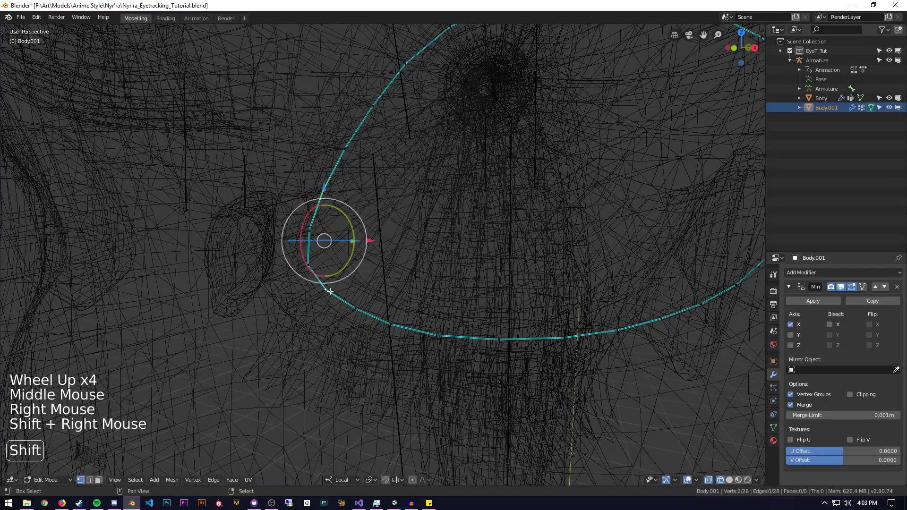
right_click(309, 261, "shift")
right_click(309, 232, "shift")
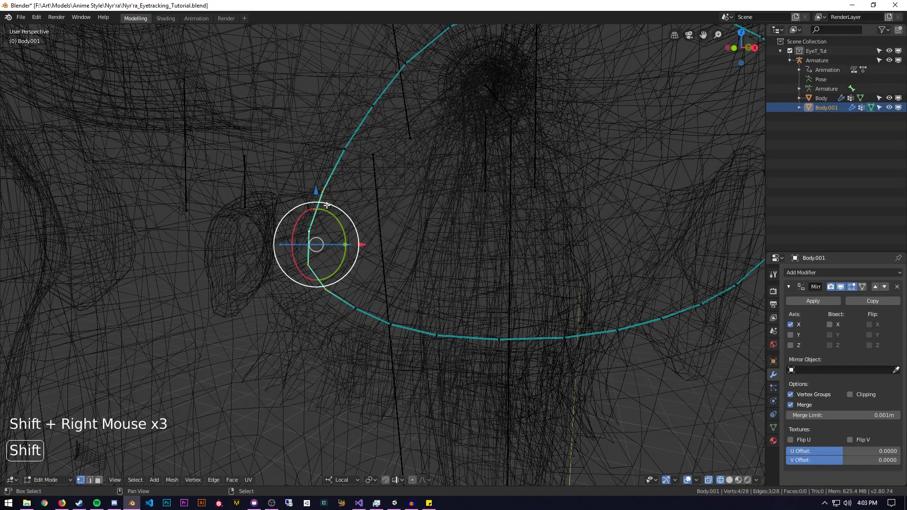
key("f")
right_click(344, 149)
right_click(323, 192, "shift")
right_click(354, 307, "shift")
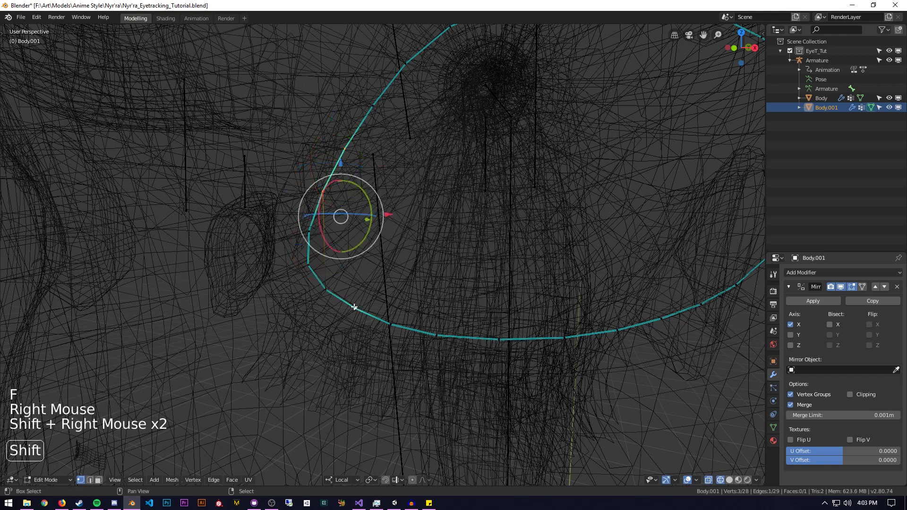
right_click(325, 290, "shift")
key("f")
Step: Fill further faces between opposite outline vertices, working across the eye
middle_click_drag(360, 160, 312, 179, "shift")
right_click(290, 164)
right_click(311, 125, "shift")
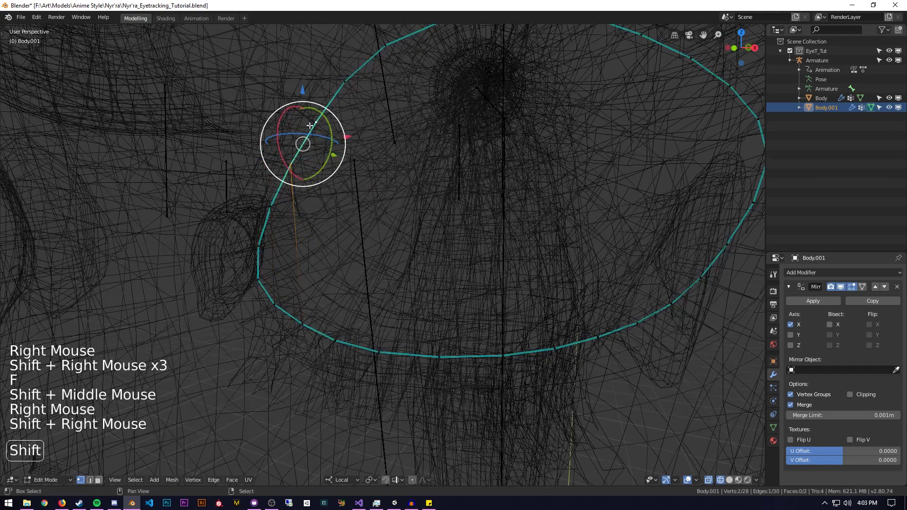
right_click(335, 340, "shift")
right_click(336, 186, "shift")
key("f")
right_click(315, 123)
right_click(345, 82, "shift")
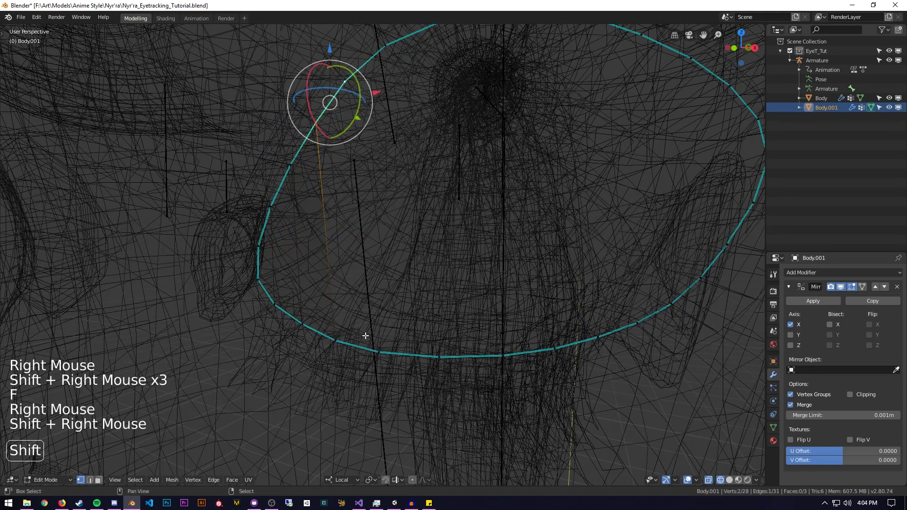
right_click(338, 341, "shift")
right_click(337, 189, "shift")
key("shift+f")
key("f")
Step: Fill the remaining faces toward the eye's right side using edge selection
middle_click_drag(359, 135, 301, 126, "shift")
right_click(301, 126)
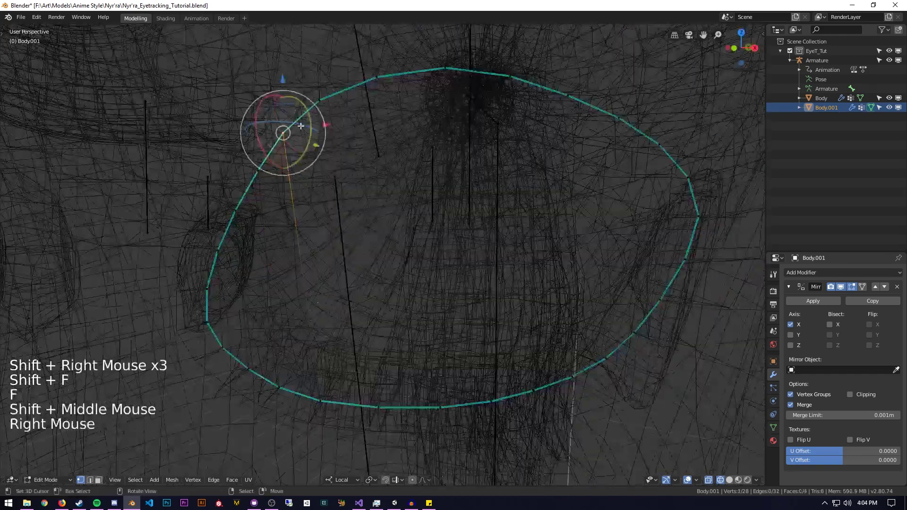
right_click(367, 200, "shift")
key("f")
right_click(378, 217)
right_click(378, 217, "shift")
key("f")
key("ctrl+Tab")
key("f")
right_click(418, 301)
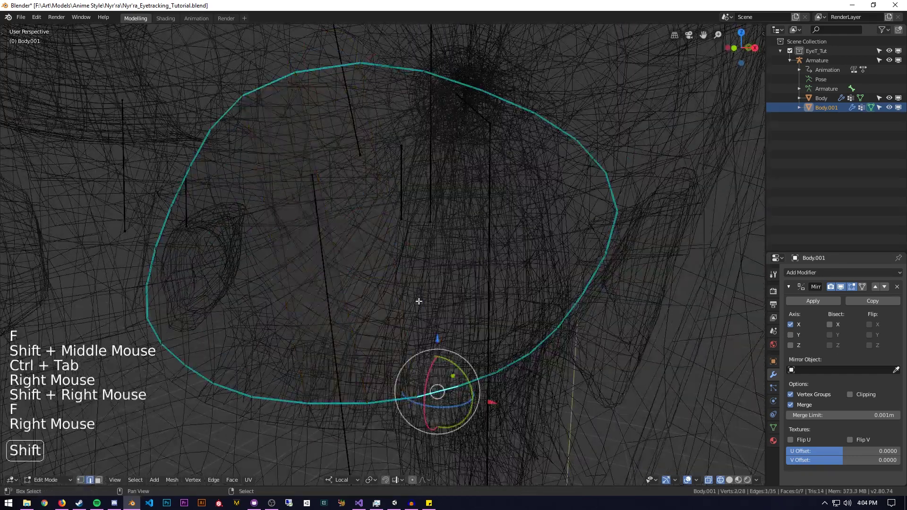
right_click(450, 81, "shift")
key("f")
right_click(520, 360)
right_click(591, 156, "shift")
key("f")
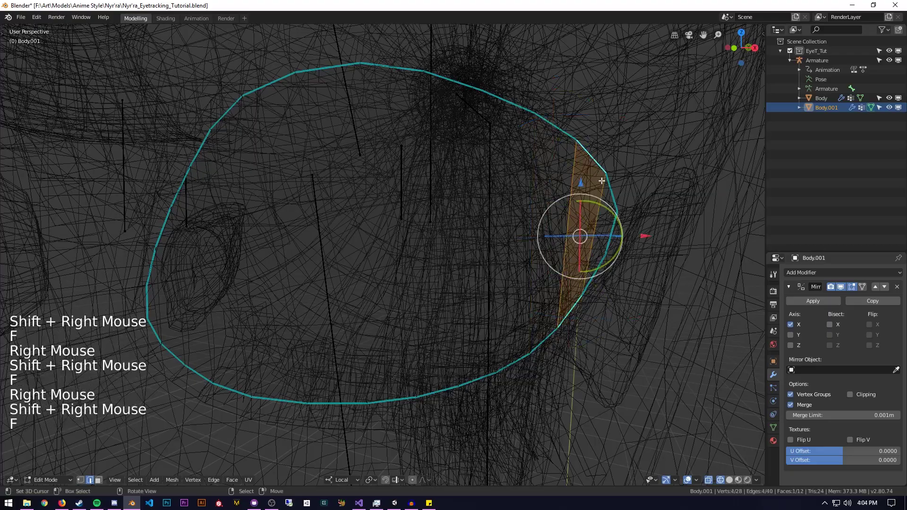
scroll(601, 181, "down", 2)
middle_click_drag(462, 268, 444, 259, "shift")
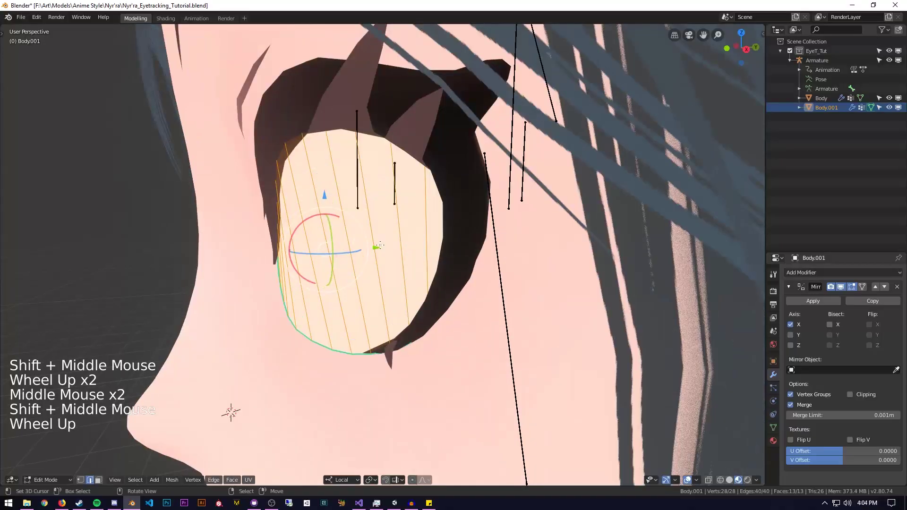
Step: Nudge the eye mesh slightly forward along the Y axis
middle_click_drag(380, 245, 371, 250)
left_click_drag(365, 252, 361, 253)
middle_click_drag(361, 253, 295, 255)
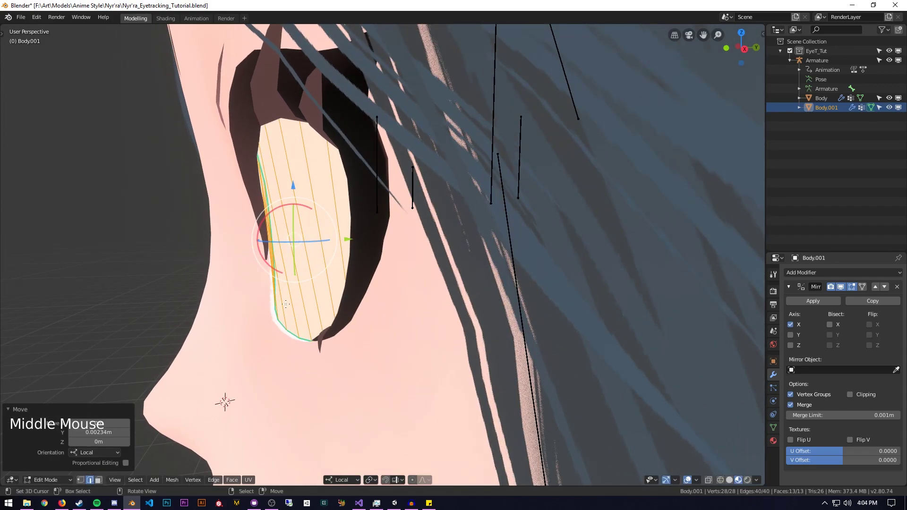
middle_click_drag(274, 294, 273, 265)
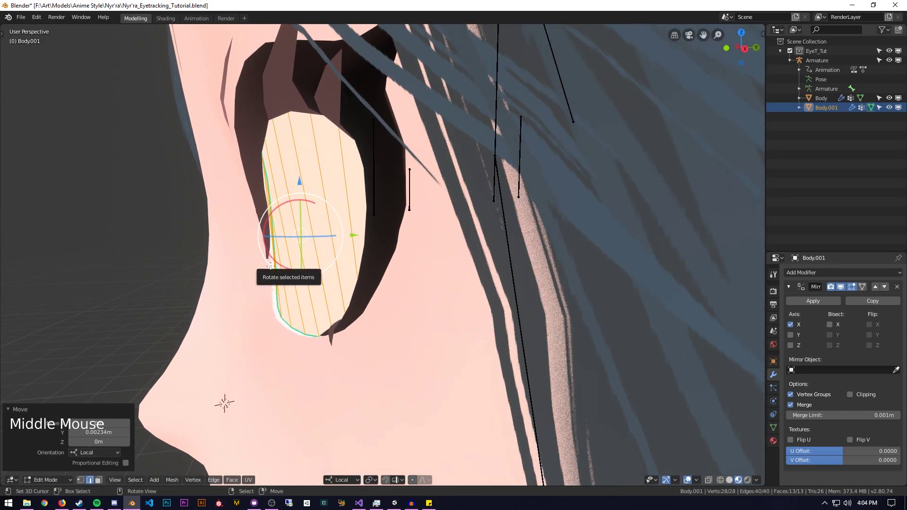
left_click_drag(354, 235, 354, 235)
middle_click_drag(354, 235, 425, 248)
Step: Scale the eye mesh up uniformly to 1.036
key("s")
left_click(490, 245)
scroll(593, 255, "down", 3)
middle_click_drag(426, 248, 375, 265, "shift")
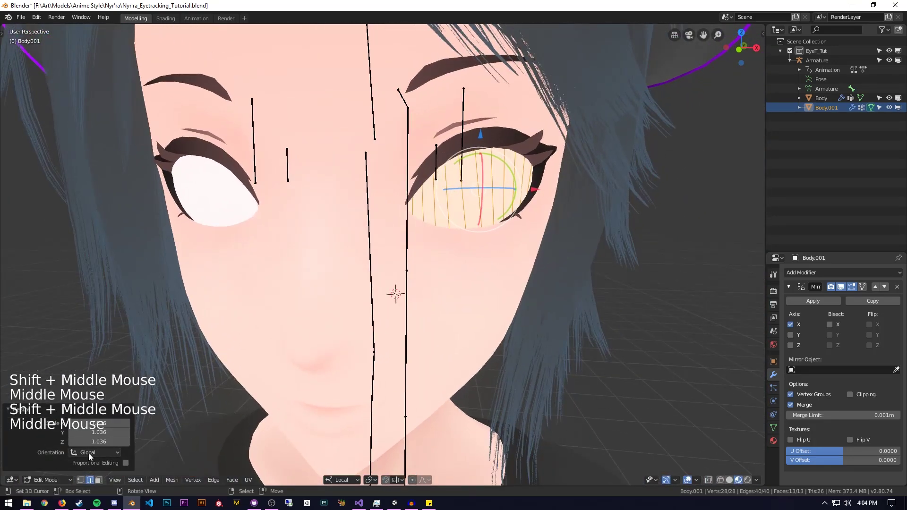
left_click_drag(3, 485, 190, 477)
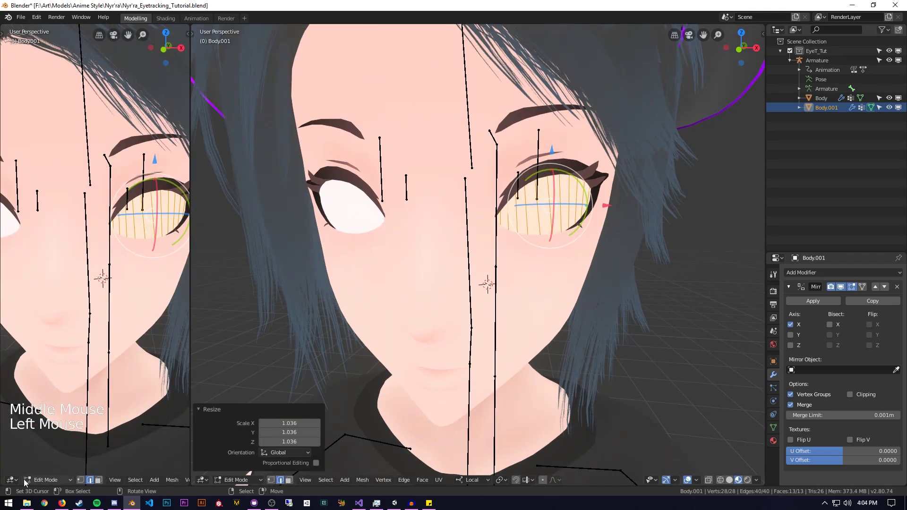
Step: Turn the new split area into a UV Editor showing the eye texture
left_click(12, 480)
left_click(36, 421)
scroll(140, 302, "down", 7)
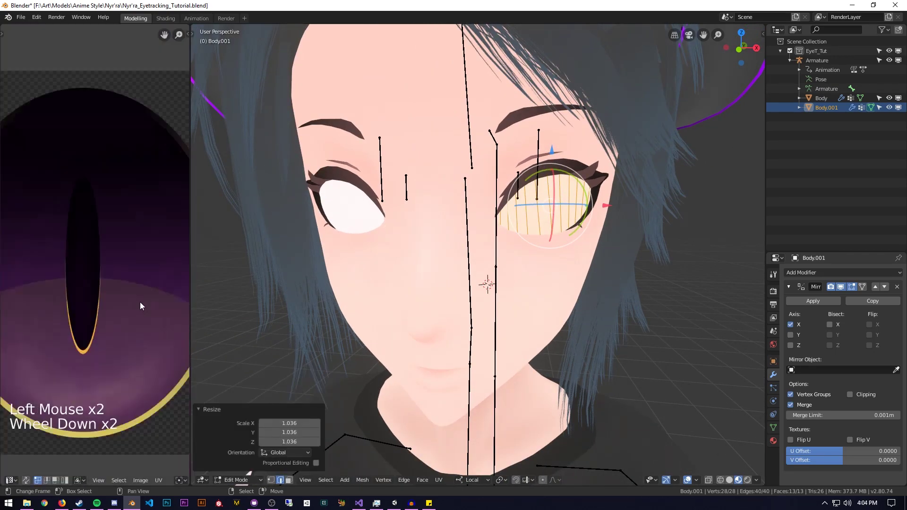
scroll(134, 301, "up", 2)
left_click_drag(191, 278, 217, 278)
middle_click_drag(132, 265, 138, 269)
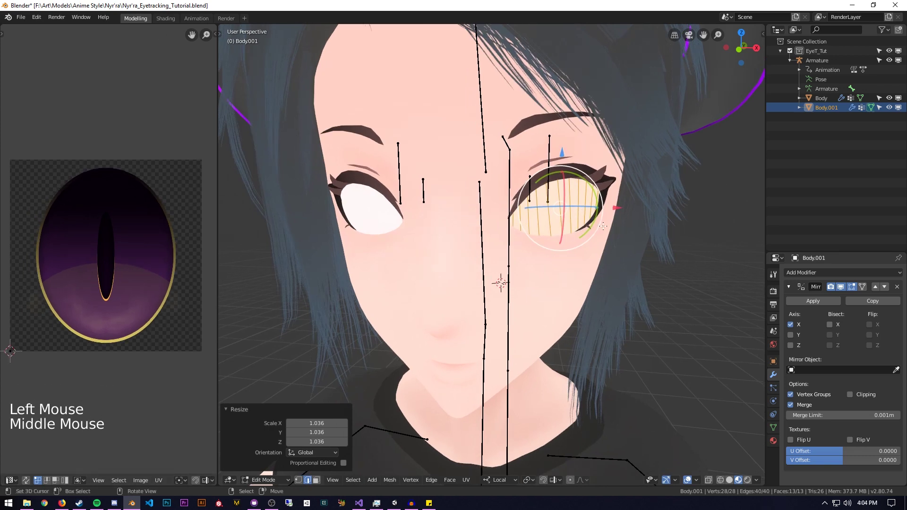
Step: Unwrap the eye mesh onto the texture with the Unwrap (Angle Based) option
key("u")
left_click(591, 135)
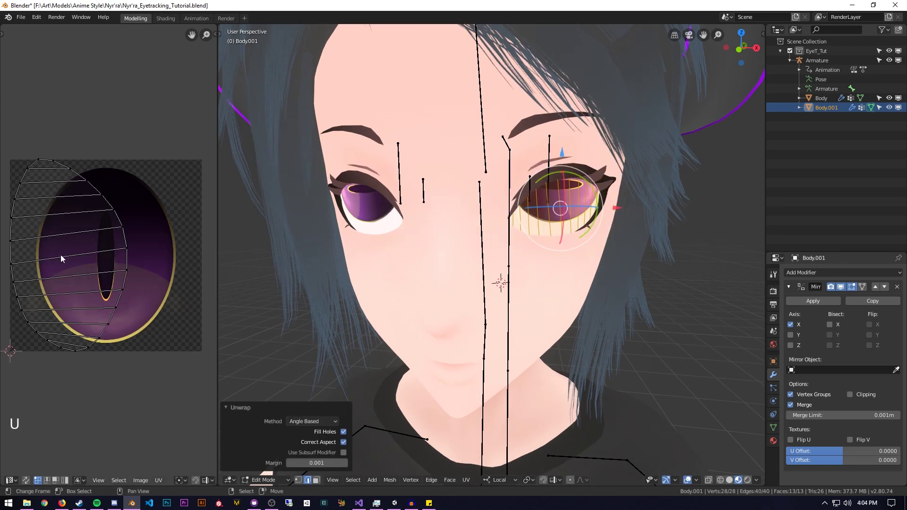
middle_click_drag(483, 230, 479, 272)
key("KP_1")
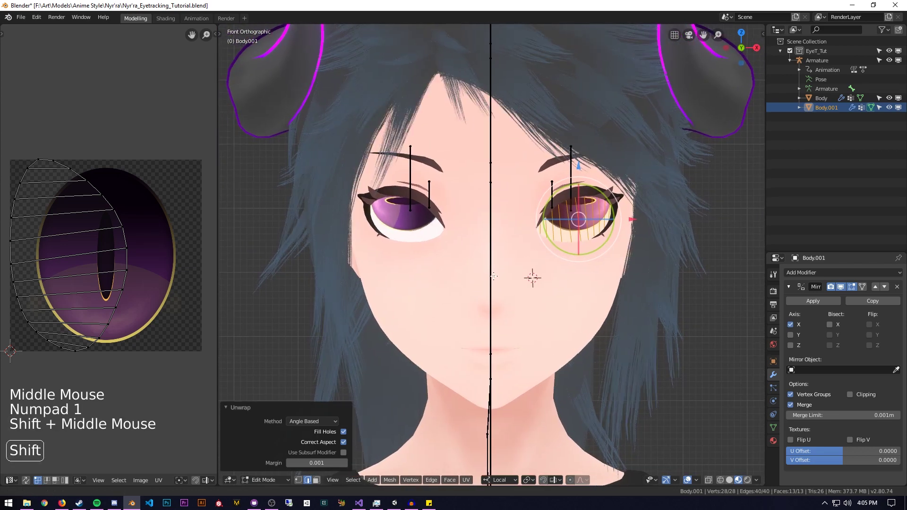
Step: Re-project the eye mesh's UVs with Project From View from the front view
middle_click_drag(494, 276, 493, 276, "shift")
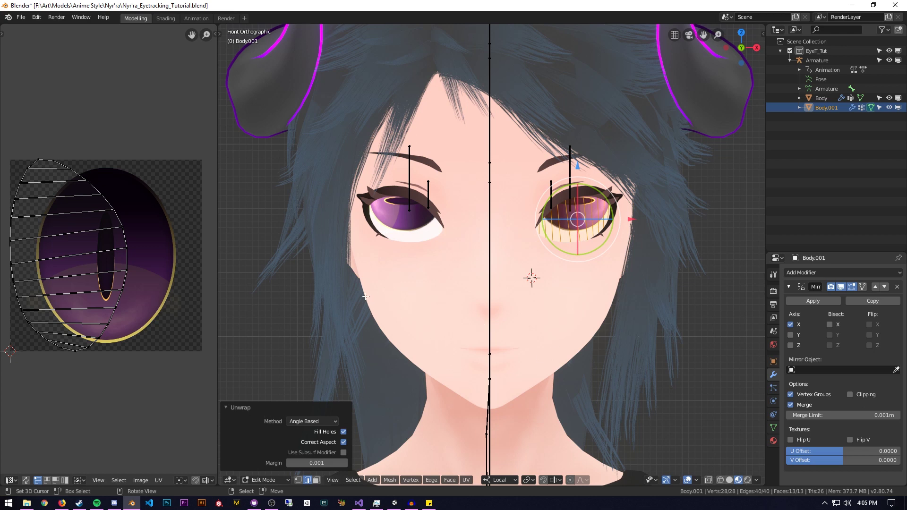
key("u")
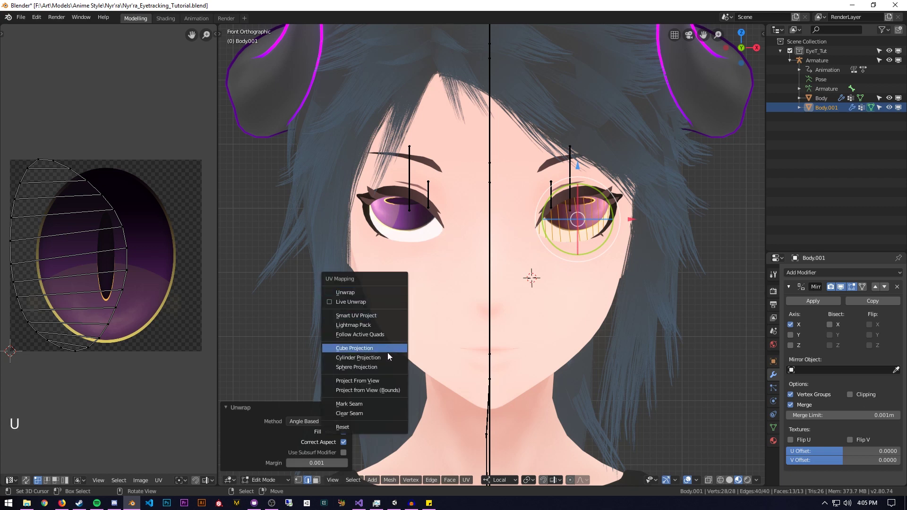
left_click(380, 381)
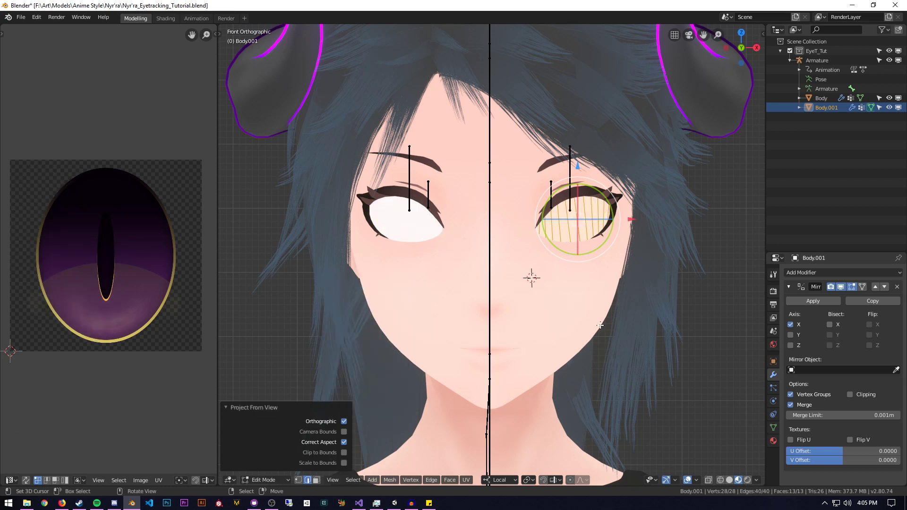
scroll(135, 297, "down", 8)
scroll(123, 287, "up", 3)
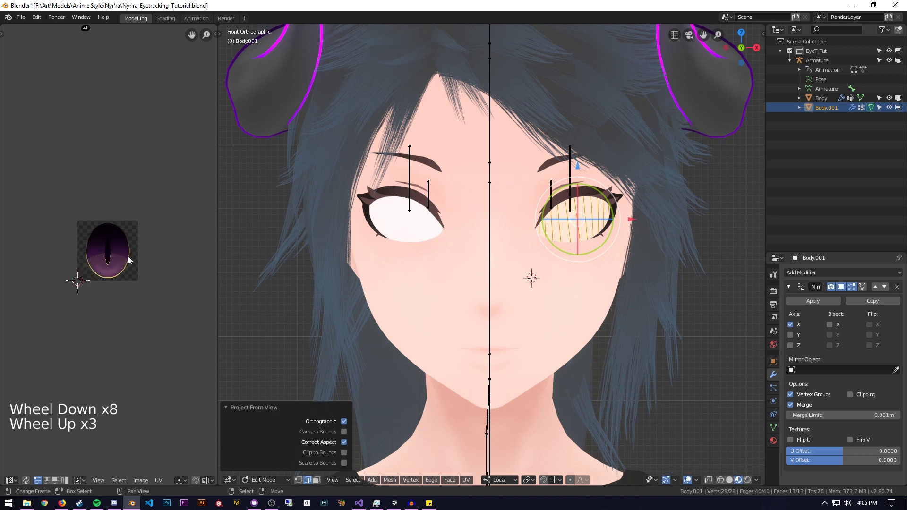
scroll(124, 283, "down", 1)
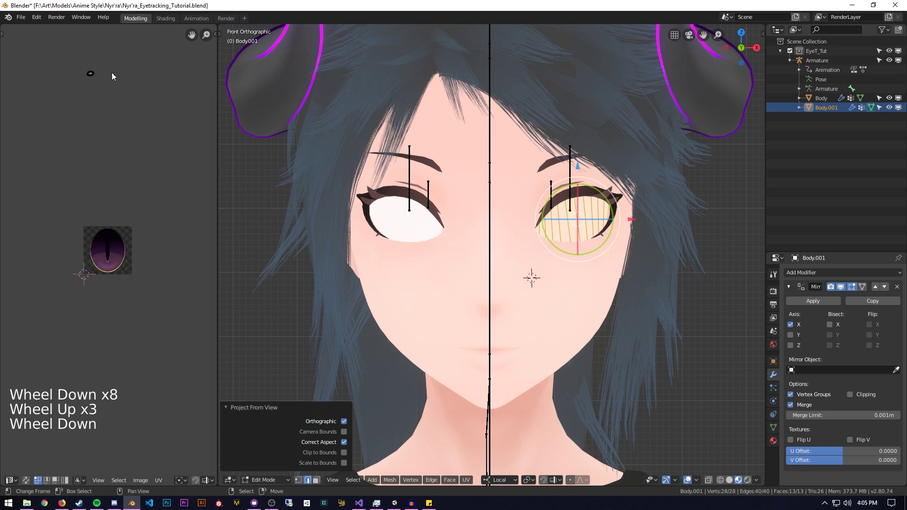
Step: Move and enlarge the eye's UV island over the Eye_Demon_T iris texture
key("a")
key("g")
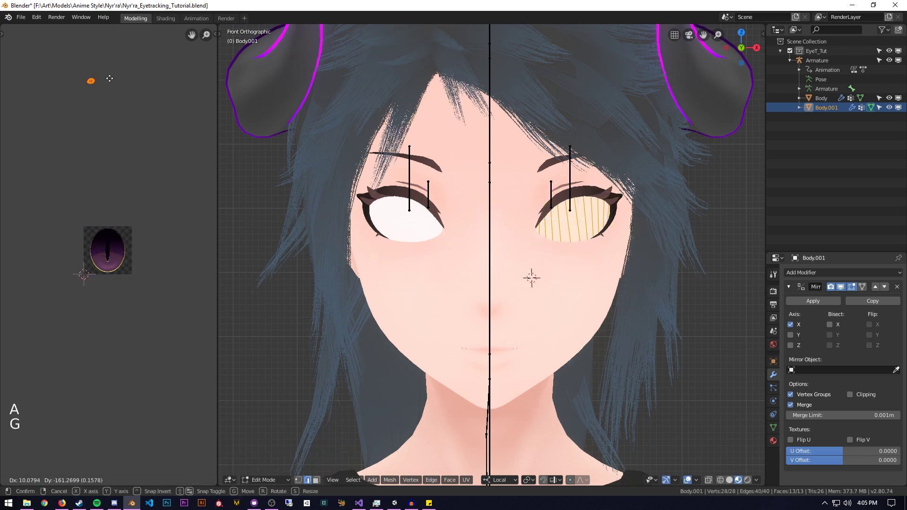
left_click(137, 255)
scroll(140, 256, "up", 5)
middle_click_drag(152, 269, 126, 231, "shift")
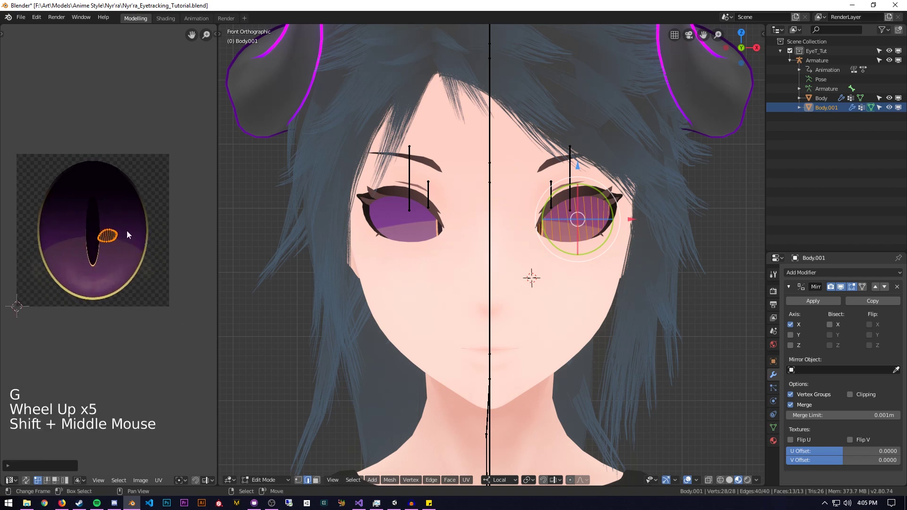
key("s")
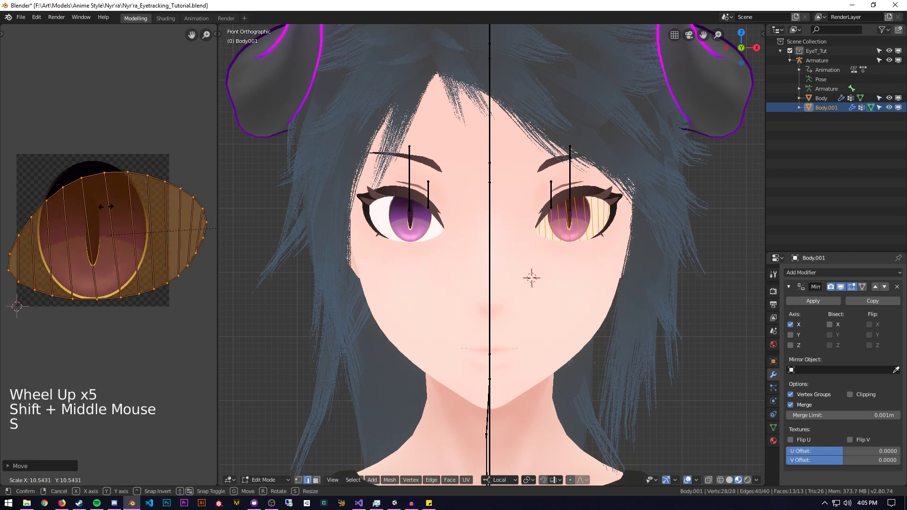
left_click(106, 211)
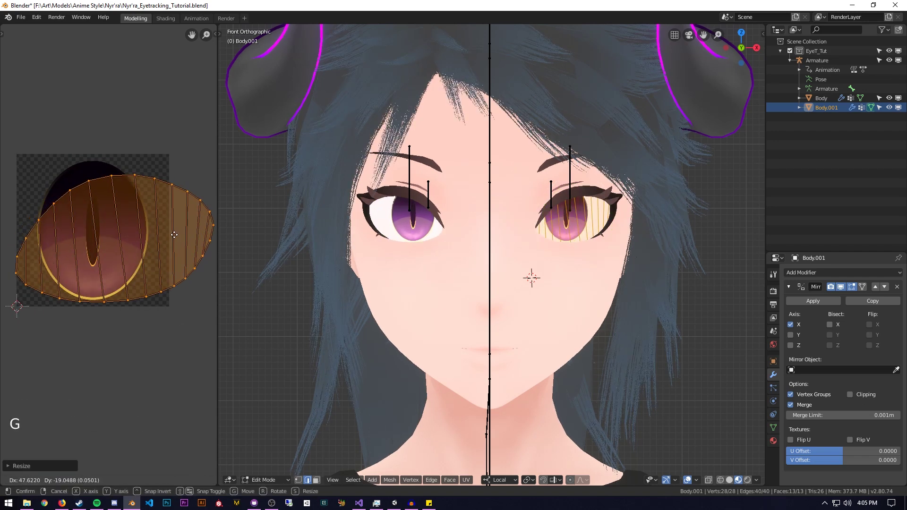
key("g")
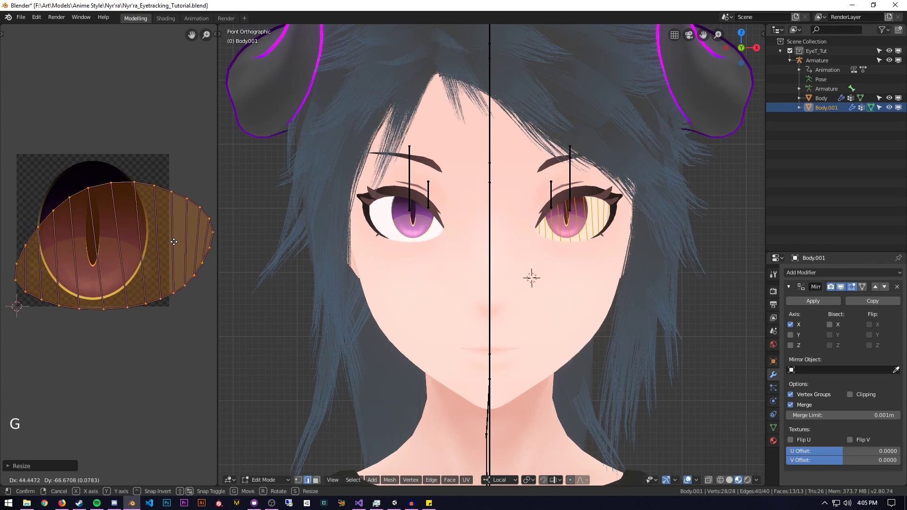
left_click(171, 239)
Step: Fine-tune the eye UVs' scale and position so the slit-pupil iris sits inside the eye
key("s")
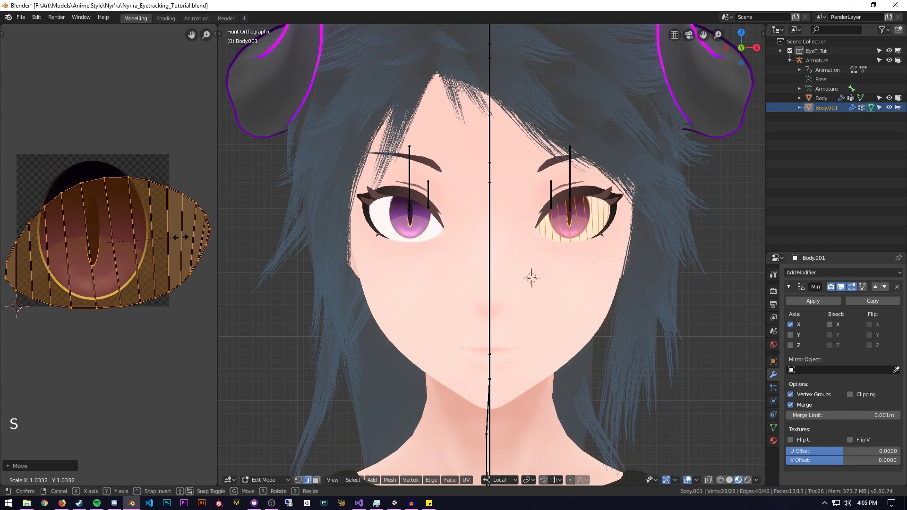
key("g")
key("s")
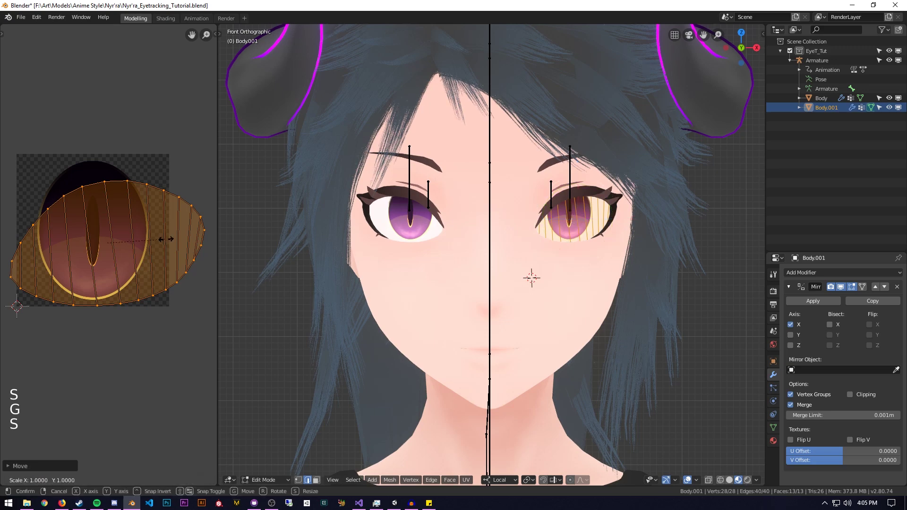
left_click(170, 239)
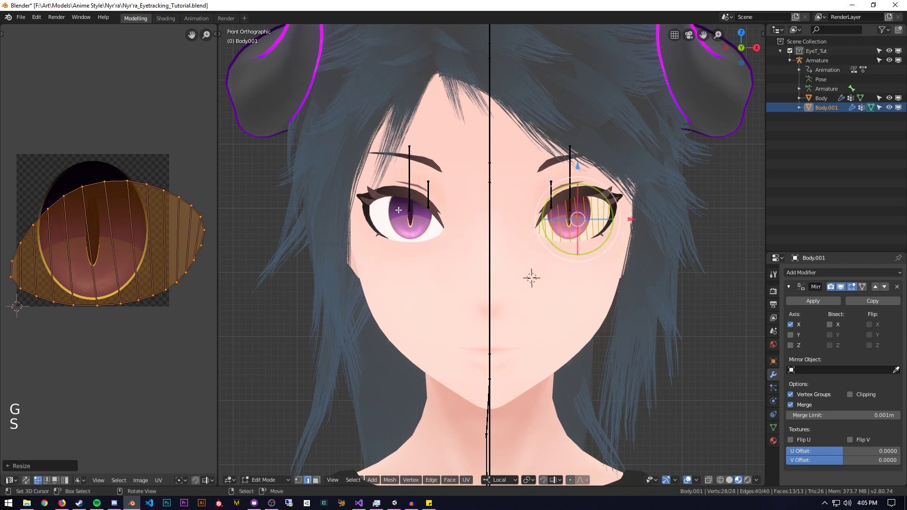
scroll(399, 210, "up", 1)
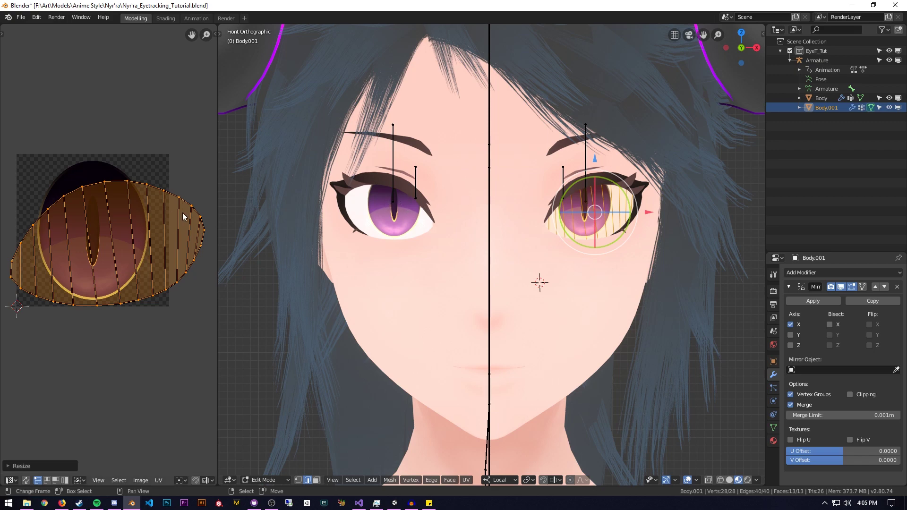
key("s")
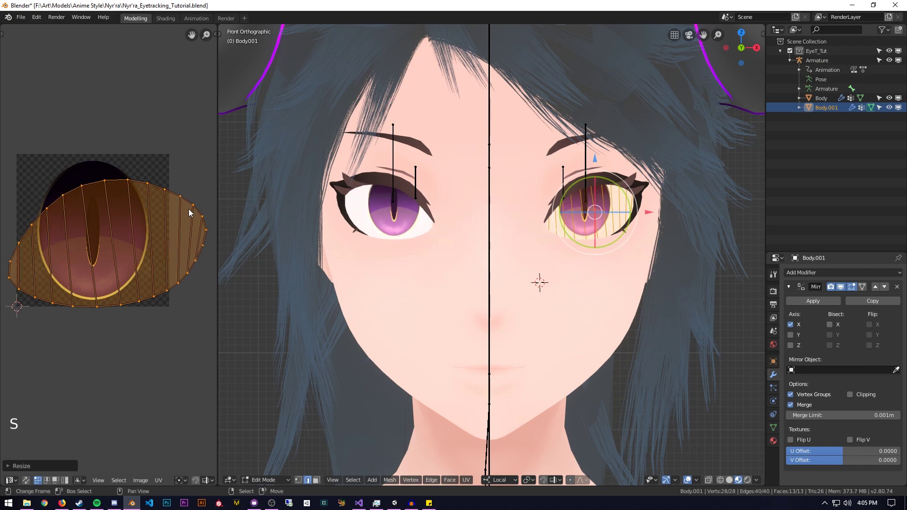
key("g")
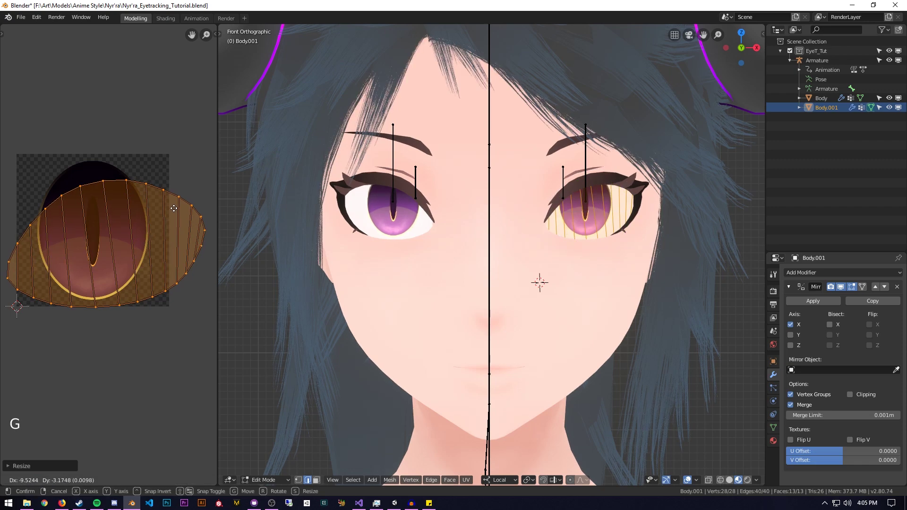
left_click(174, 208)
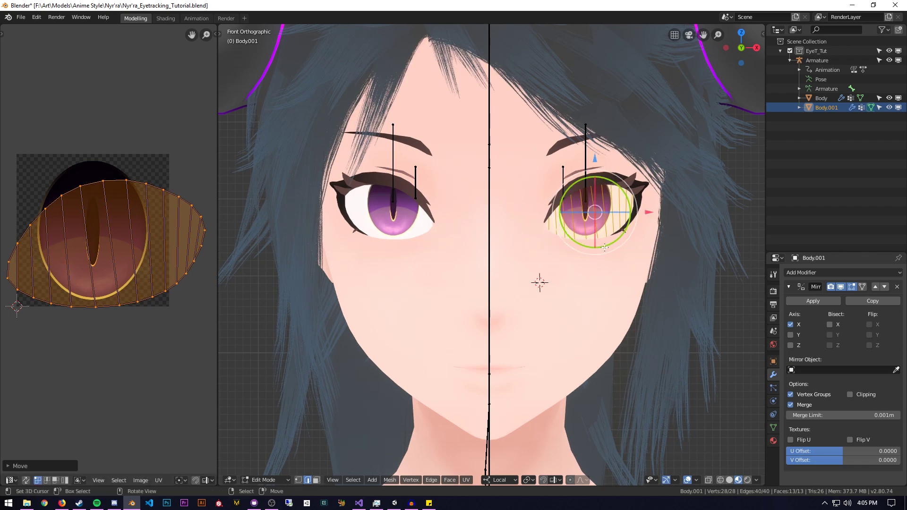
scroll(583, 254, "down", 2)
middle_click_drag(583, 254, 425, 246)
middle_click_drag(425, 246, 379, 242, "shift")
scroll(379, 242, "up", 1)
right_click(442, 279)
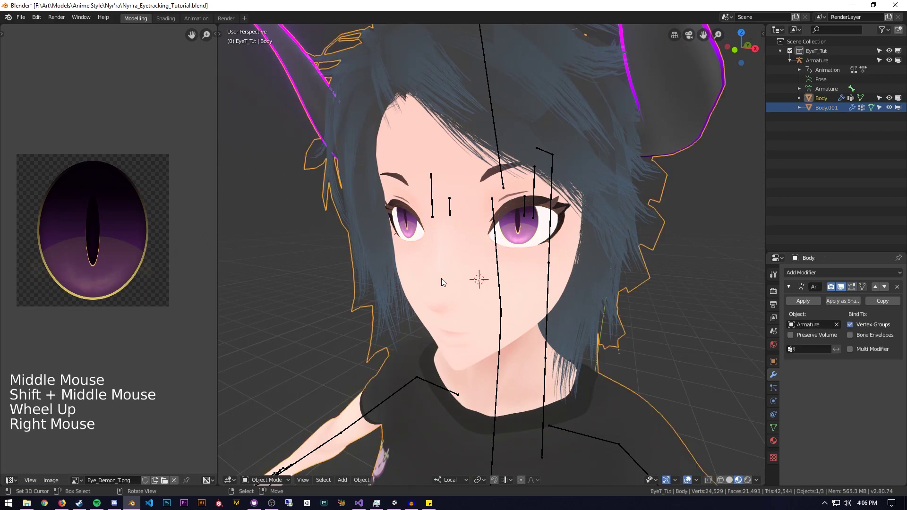
right_click(492, 267, "shift")
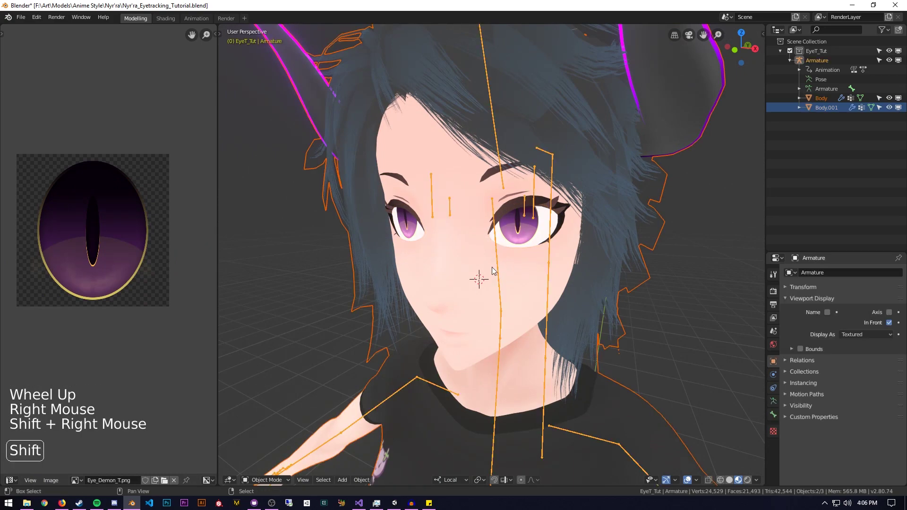
key("g")
right_click(472, 290)
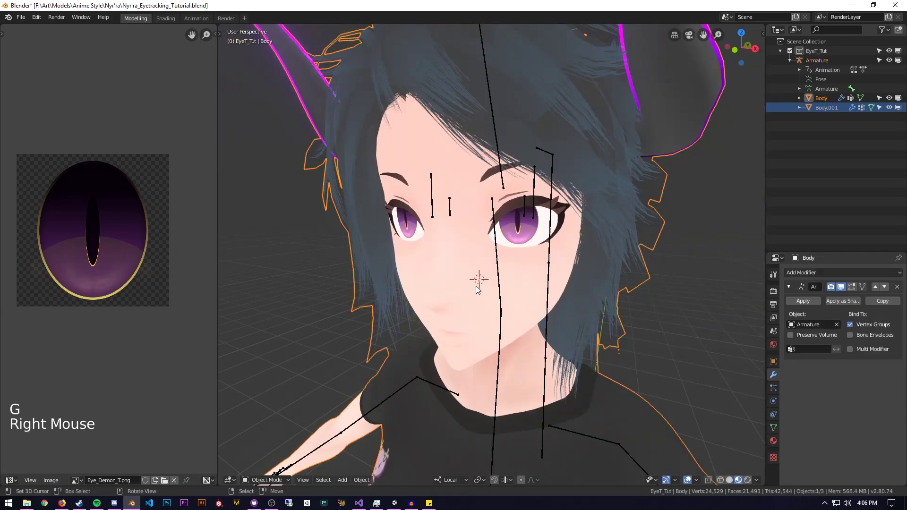
right_click(479, 295)
right_click(478, 295, "shift")
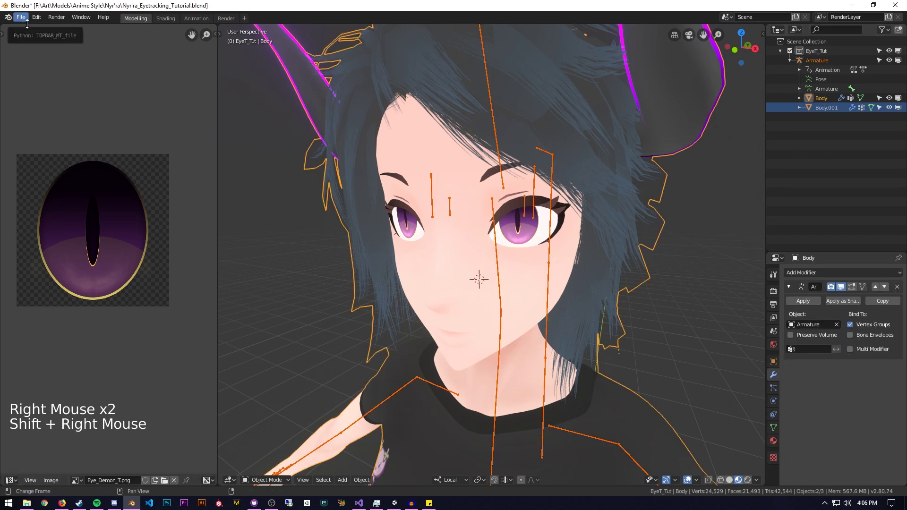
left_click(393, 503)
left_click_drag(503, 417, 564, 219, "alt")
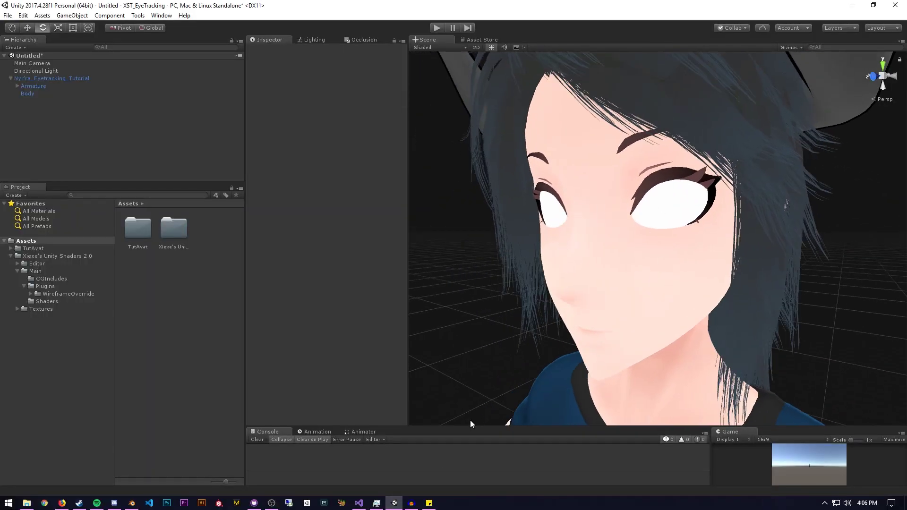
Step: Back in Blender, apply the Mirror modifier on the separated eye mesh
left_click(132, 503)
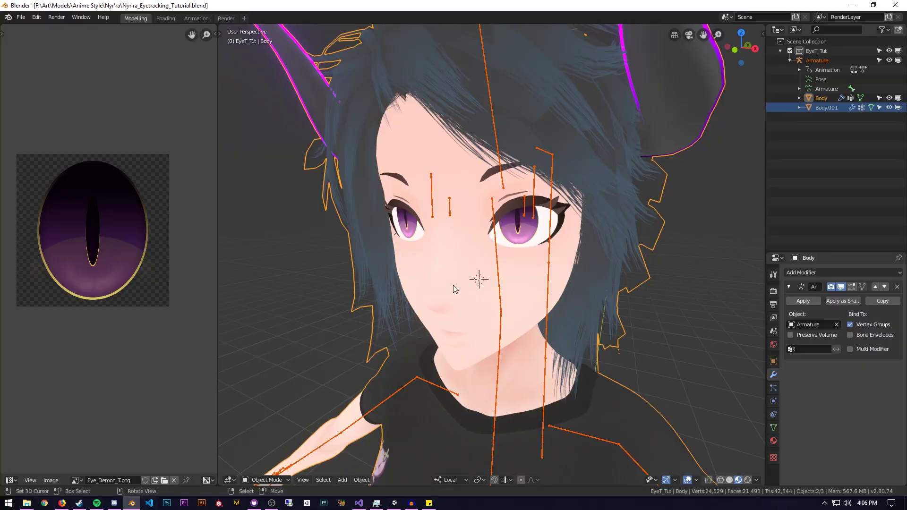
right_click(408, 221)
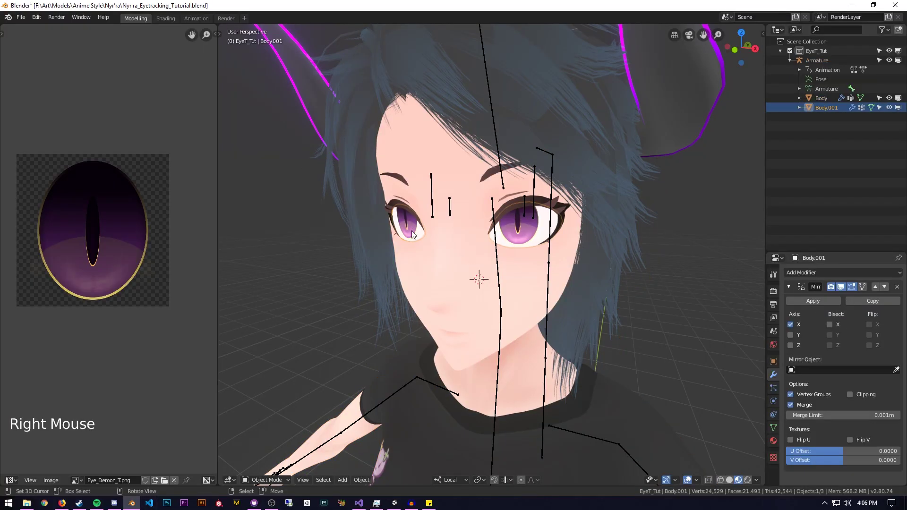
left_click(815, 304)
Step: Export the eye mesh as Nyr'ra_Eyetracking_Tutorial_eyes.fbx into the TutAvat folder
left_click(21, 17)
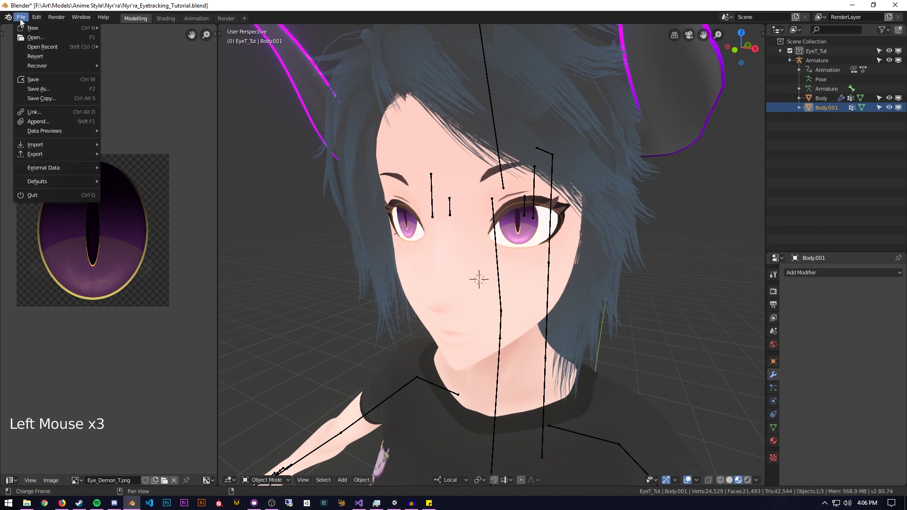
left_click(21, 17)
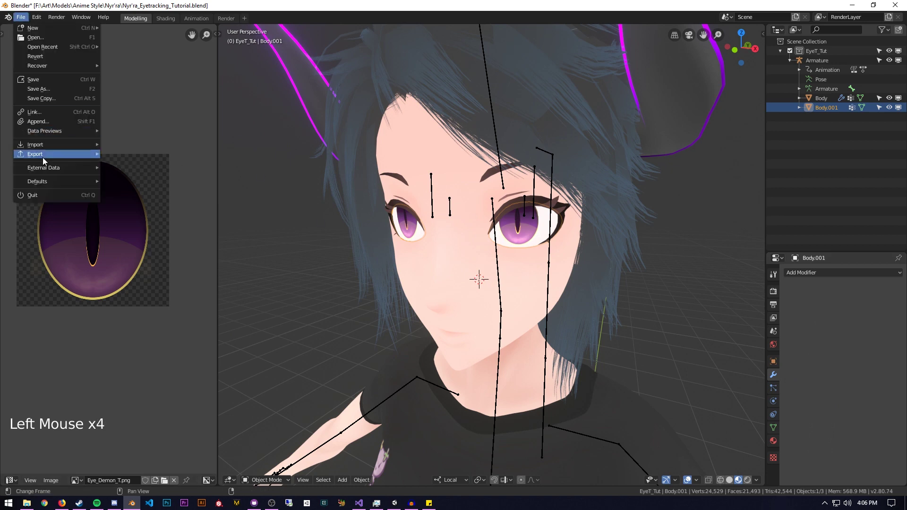
mouse_move(42, 154)
left_click(156, 173)
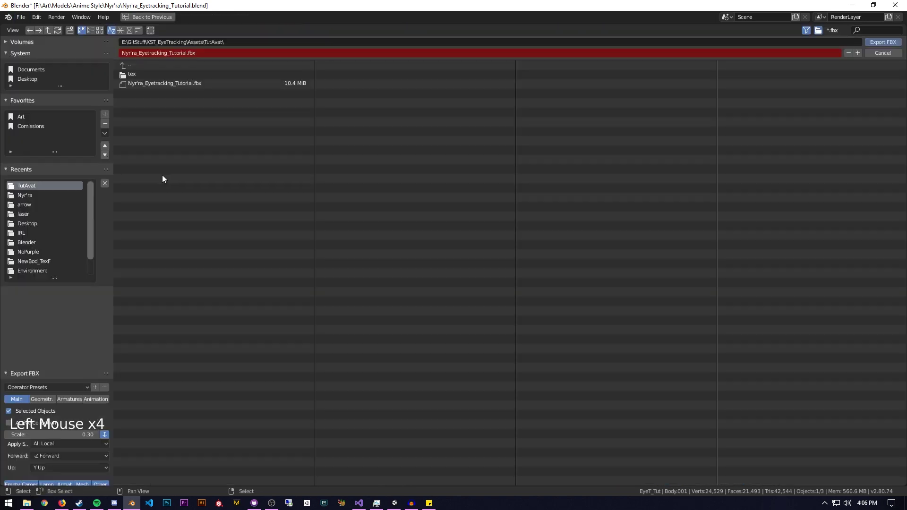
left_click(176, 53)
left_click(188, 54)
type("_eyes")
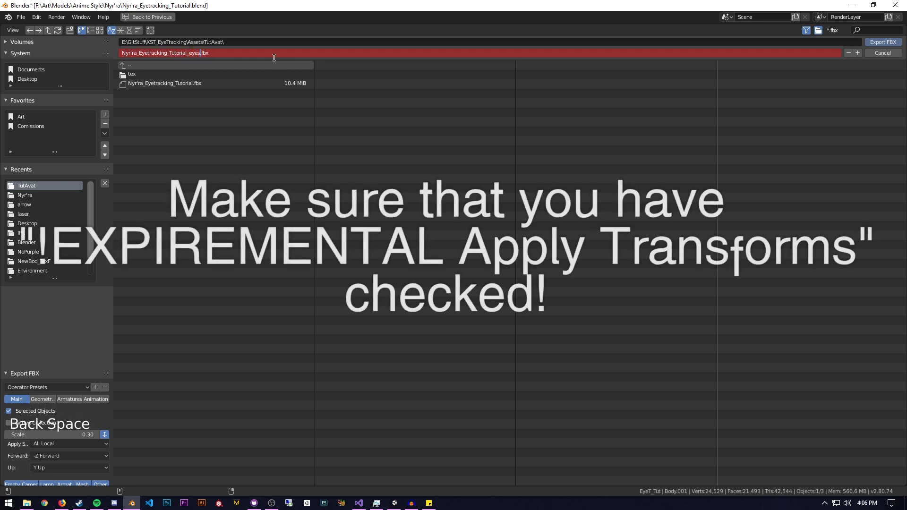
key("Return")
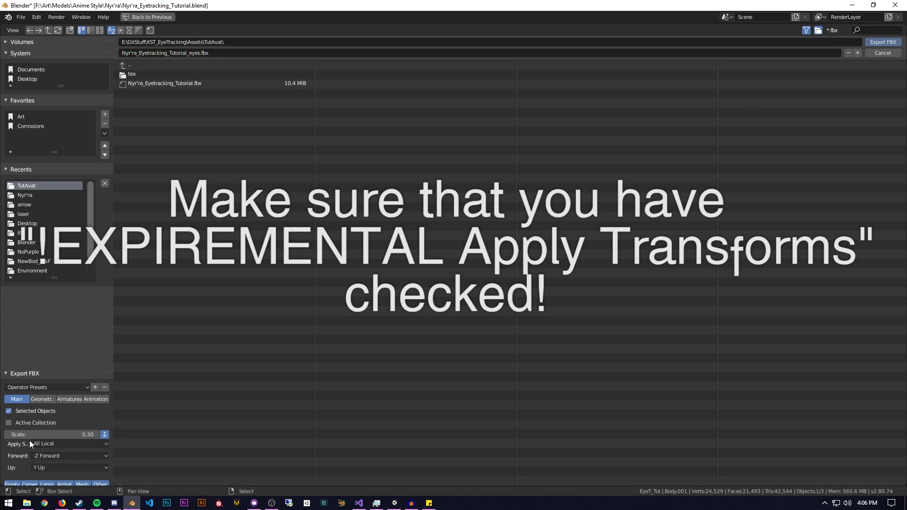
left_click(879, 42)
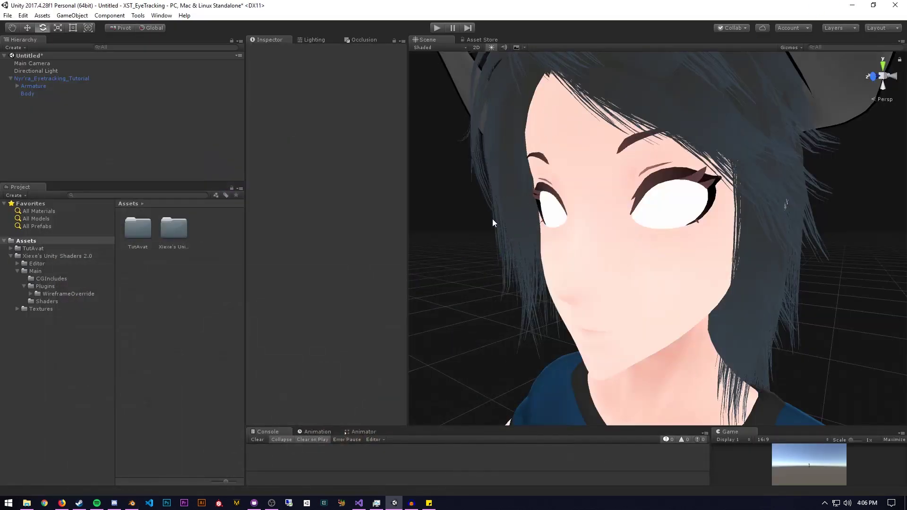
left_click_drag(493, 219, 223, 245, "alt")
Step: Drag Nyr'ra_Eyetracking_Tutorial_eyes from the TutAvat folder into the Hierarchy to fill the avatar's eyes
key("e")
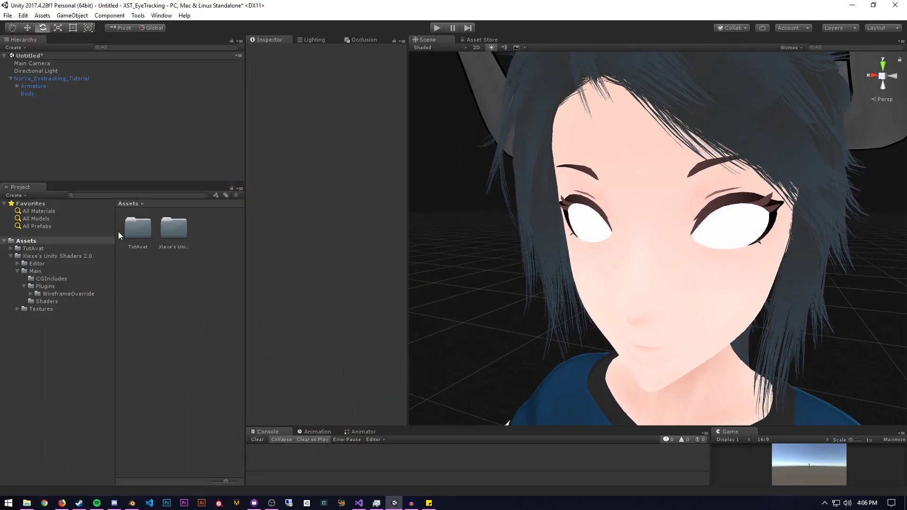
left_click(41, 248)
left_click(180, 317)
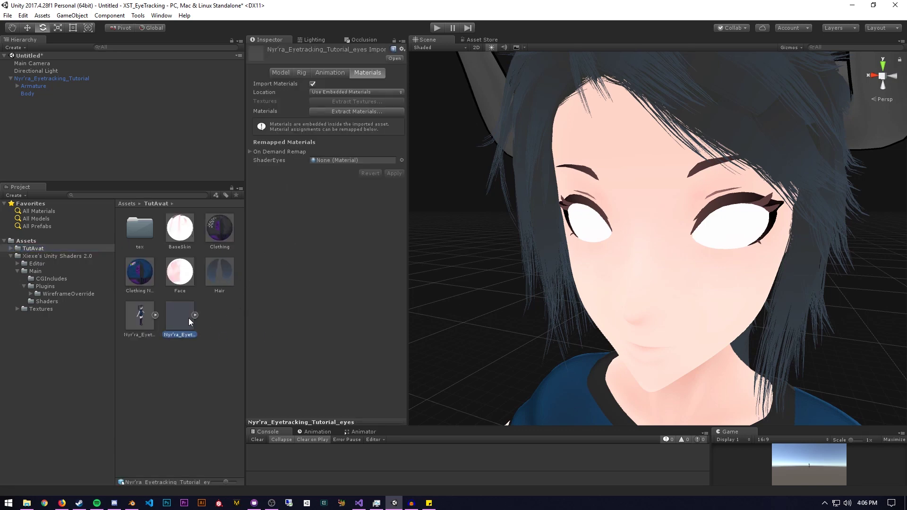
left_click_drag(177, 321, 71, 123)
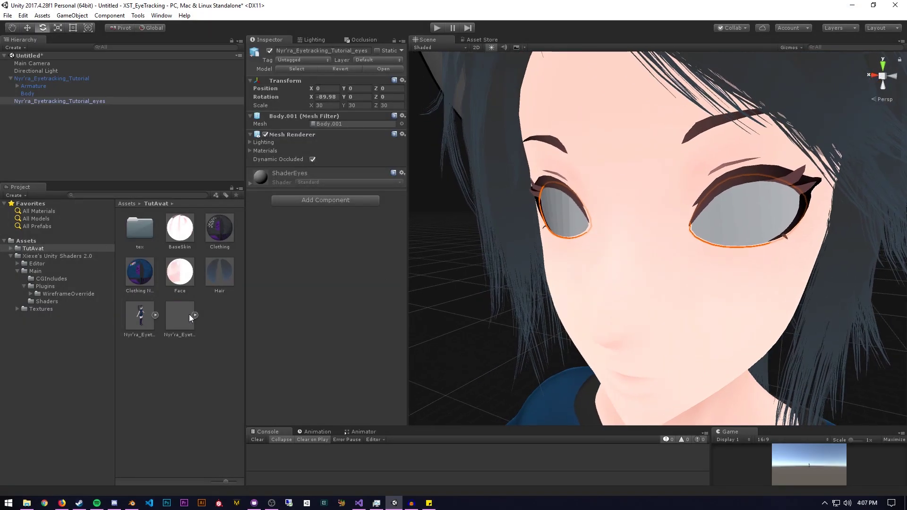
right_click(212, 319)
Step: Create a new Material named 'Eyes' in TutAvat and drag it onto Nyr'ra_Eyetracking_Tutorial_eyes
mouse_move(244, 132)
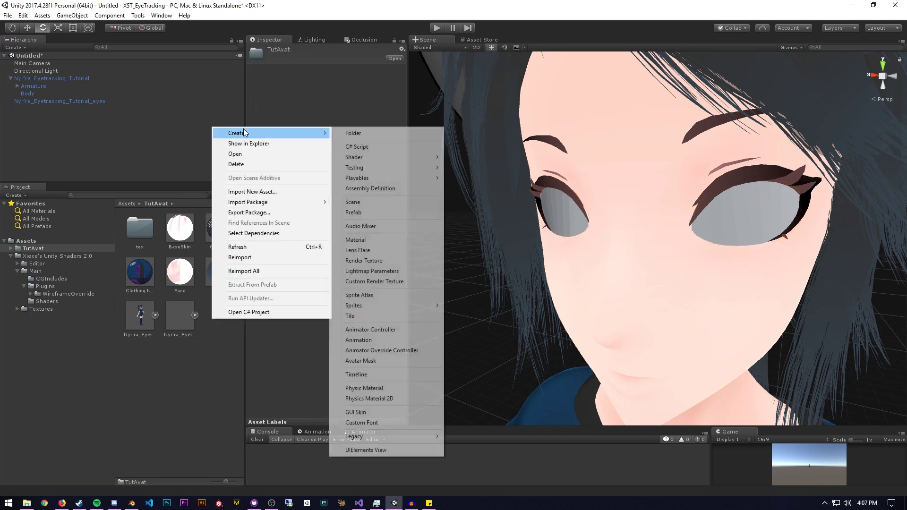
left_click(356, 240)
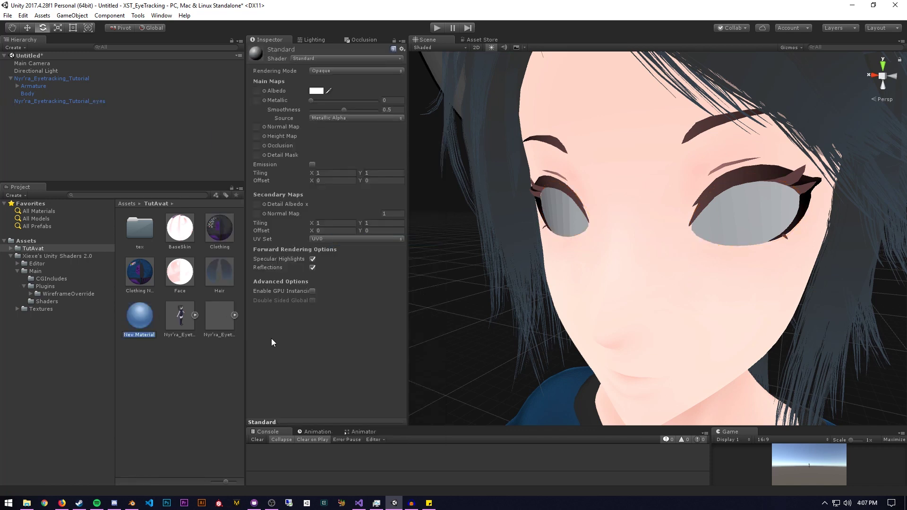
type("Eyes")
key("Return")
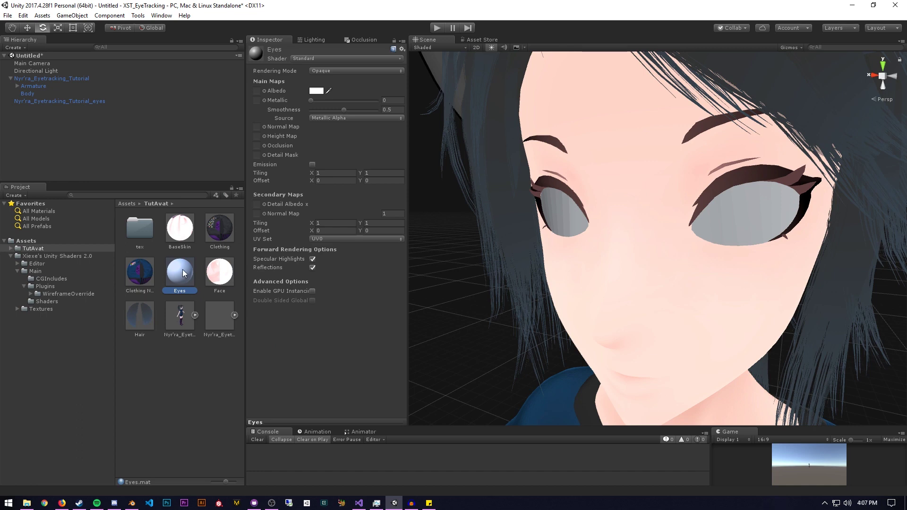
left_click_drag(185, 273, 73, 102)
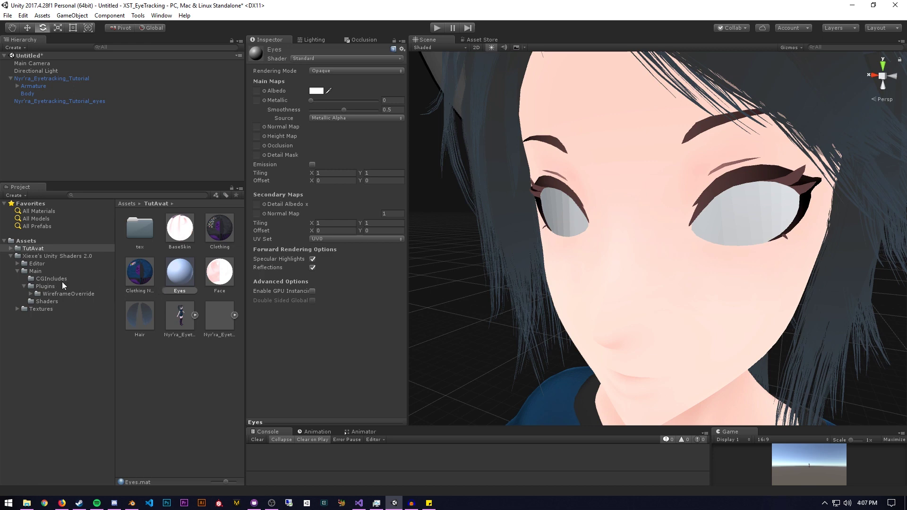
left_click(48, 285)
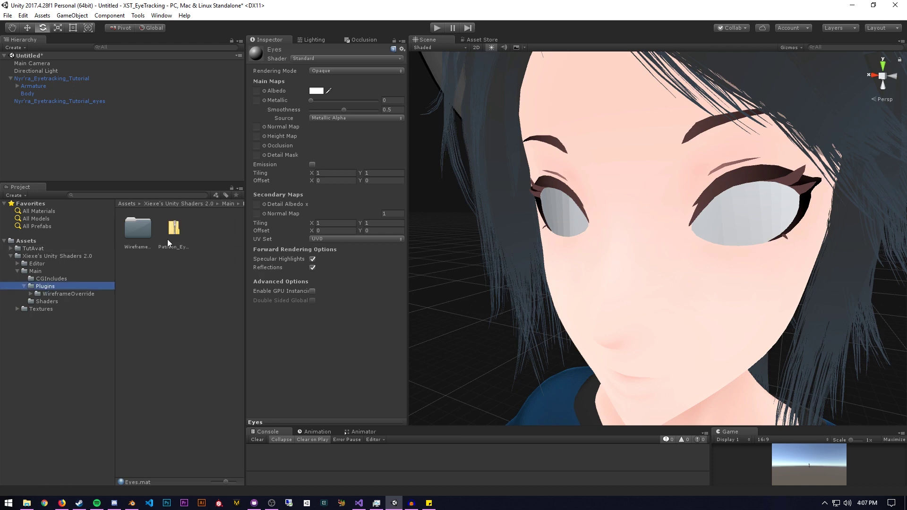
Step: Show Patreon_EyeTracking.zip in Explorer and delete it
left_click(171, 239)
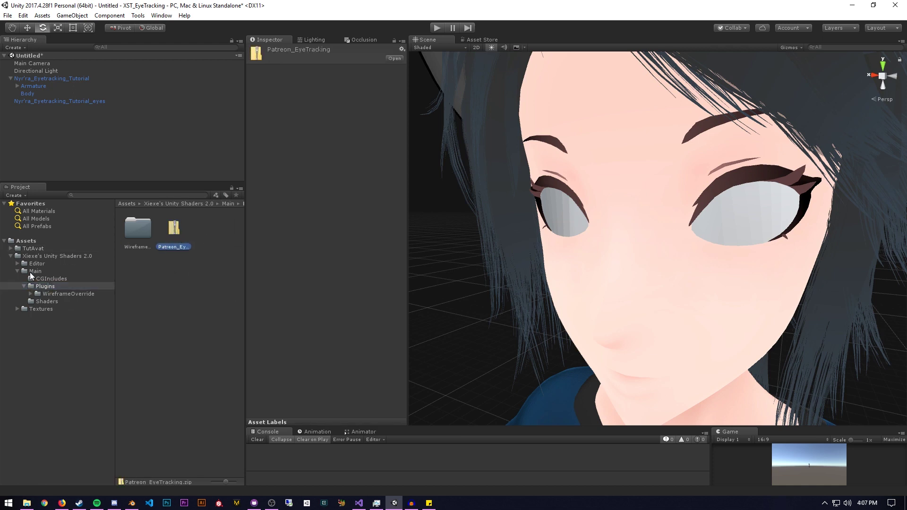
right_click(175, 232)
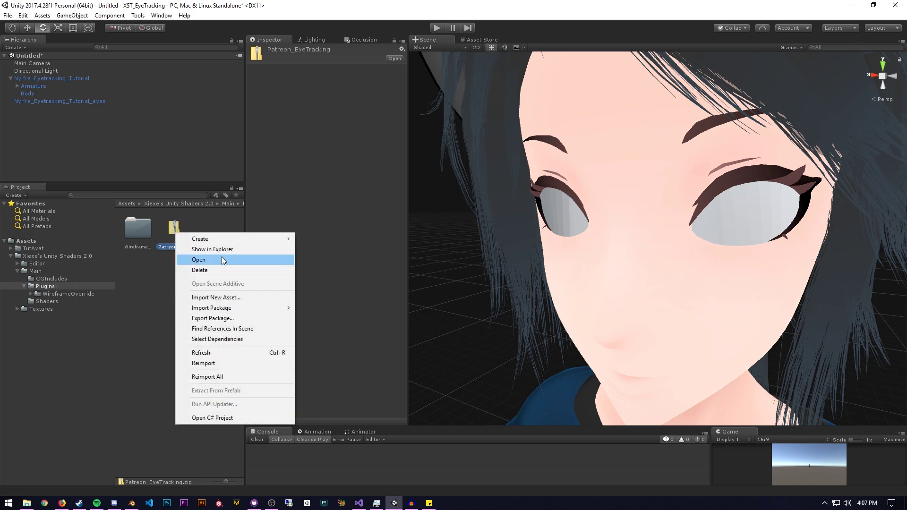
left_click(222, 256)
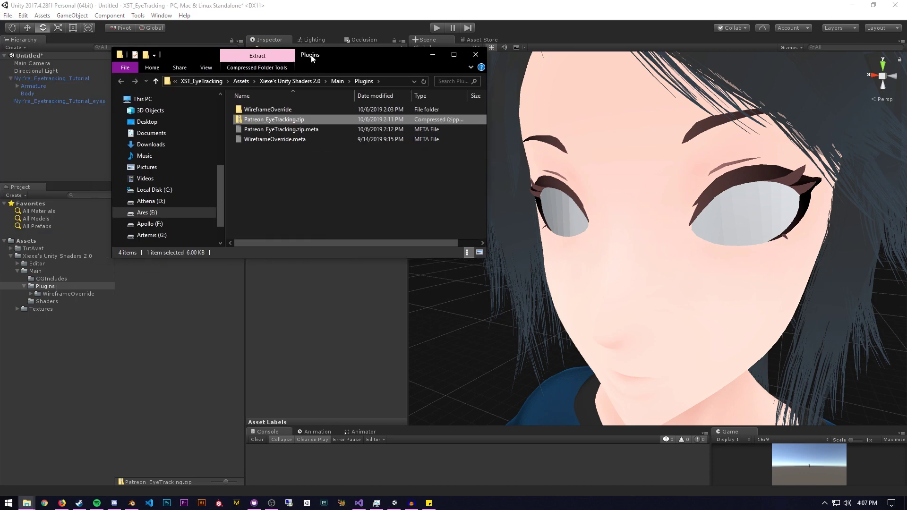
right_click(296, 124)
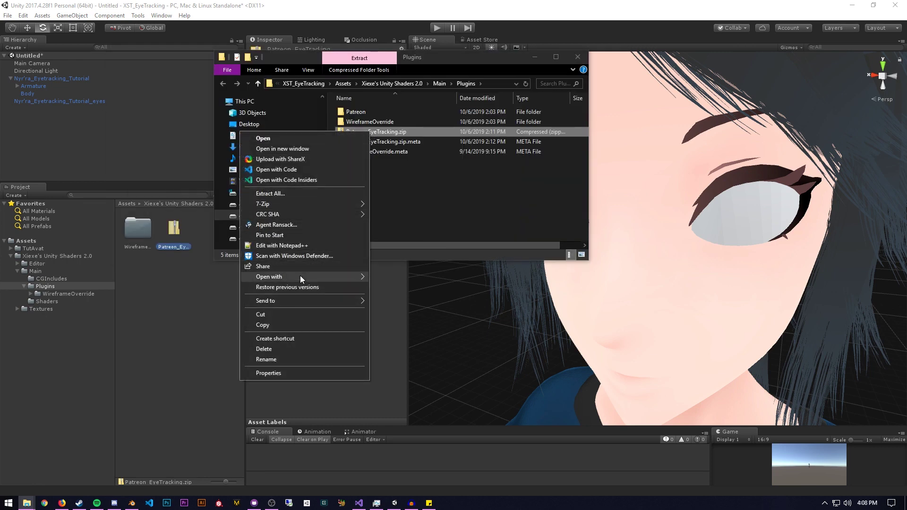
left_click(279, 349)
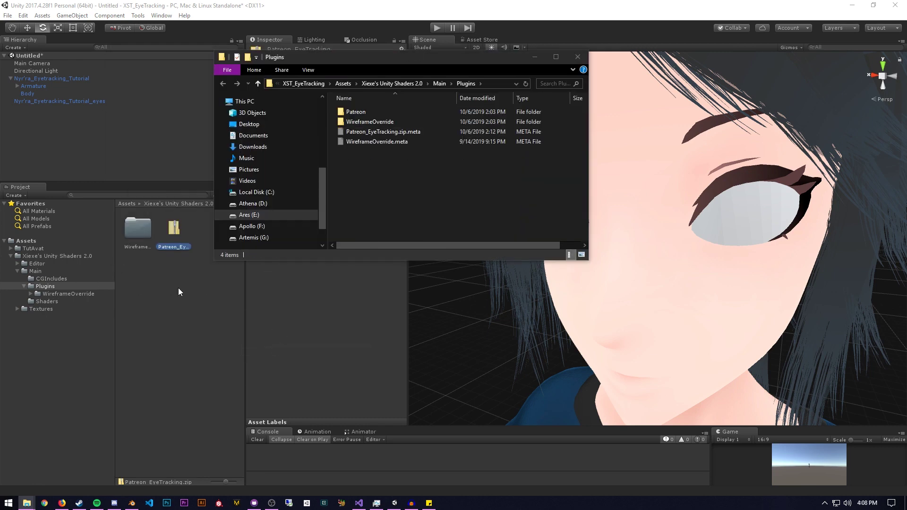
Step: Back in Unity, browse into Plugins > Patreon > EyeTracking > Shaders
left_click(172, 291)
double_click(139, 232)
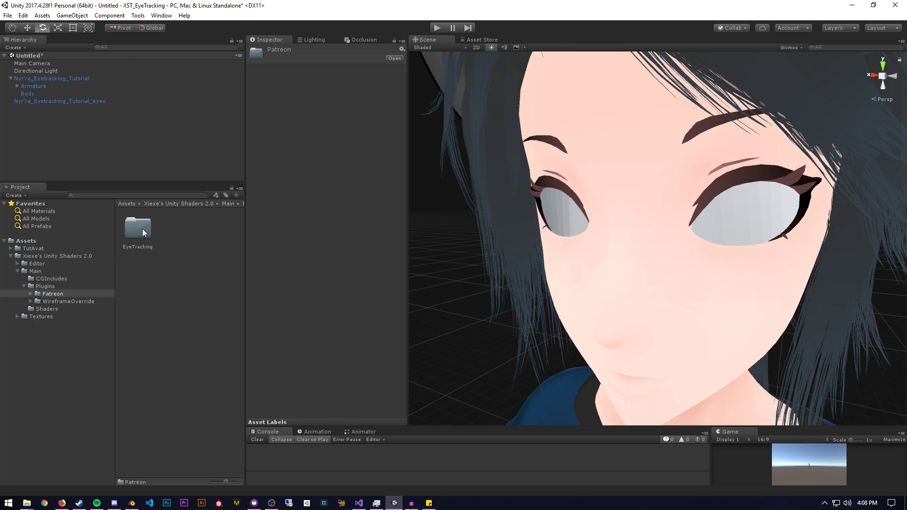
double_click(135, 234)
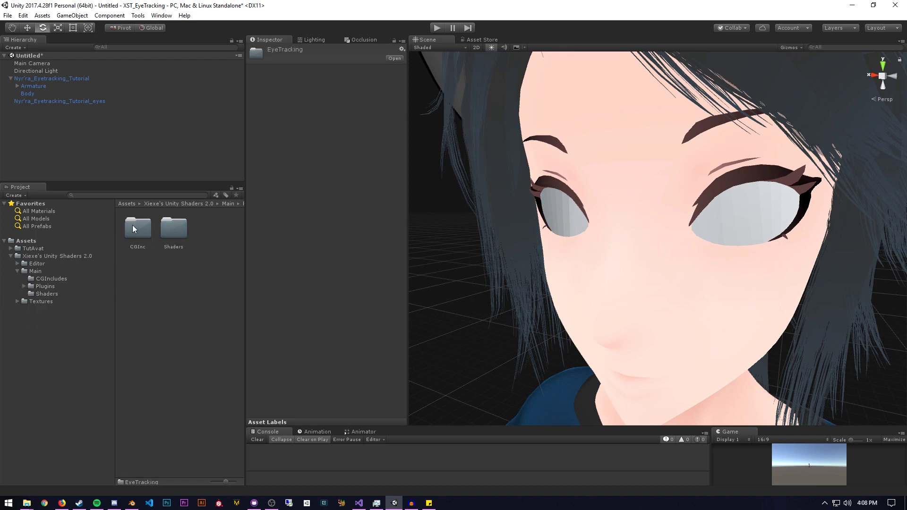
double_click(173, 229)
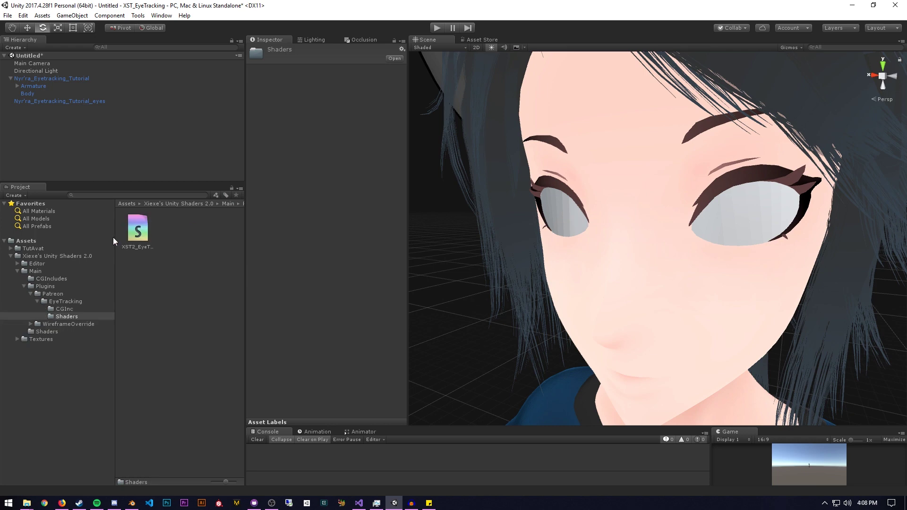
left_click(52, 101)
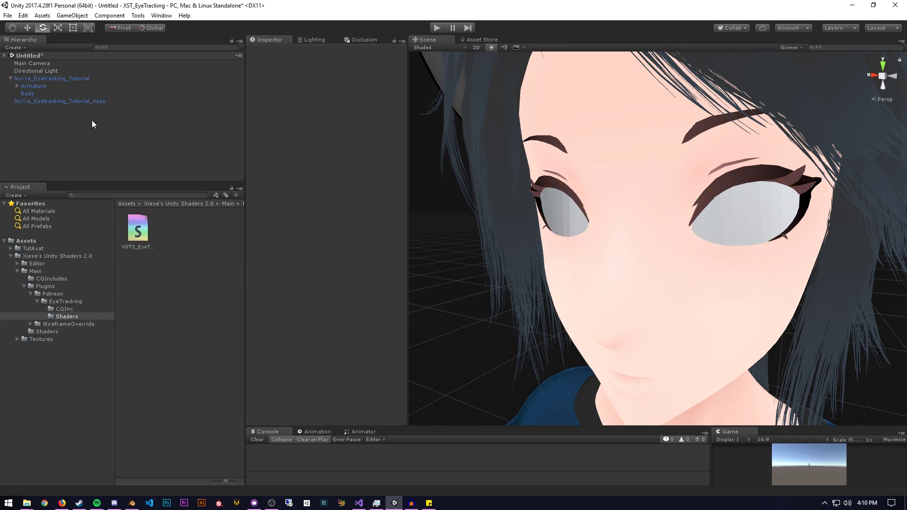
Step: Set the Eyes material's shader to Xiexe > Toon2.0 > Patreon > XSToon2.0_2DEyeTracking_Cutout
left_click(99, 102)
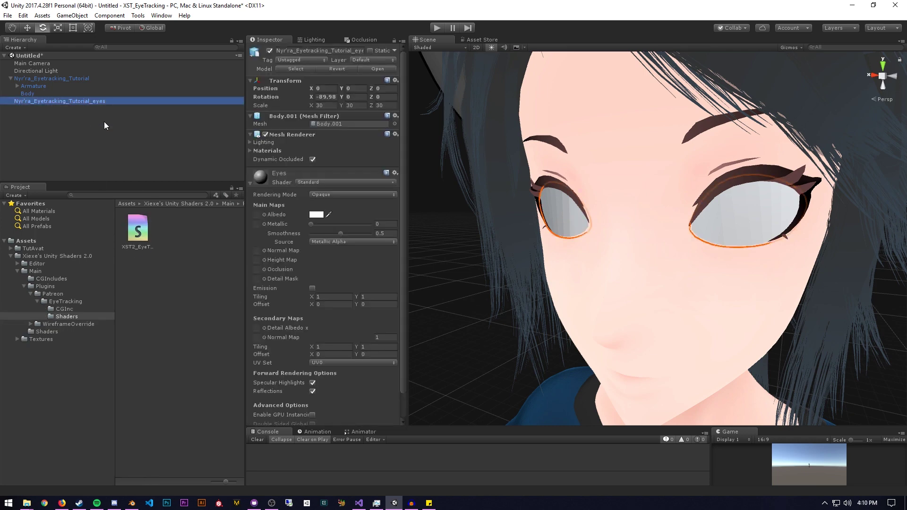
left_click(318, 183)
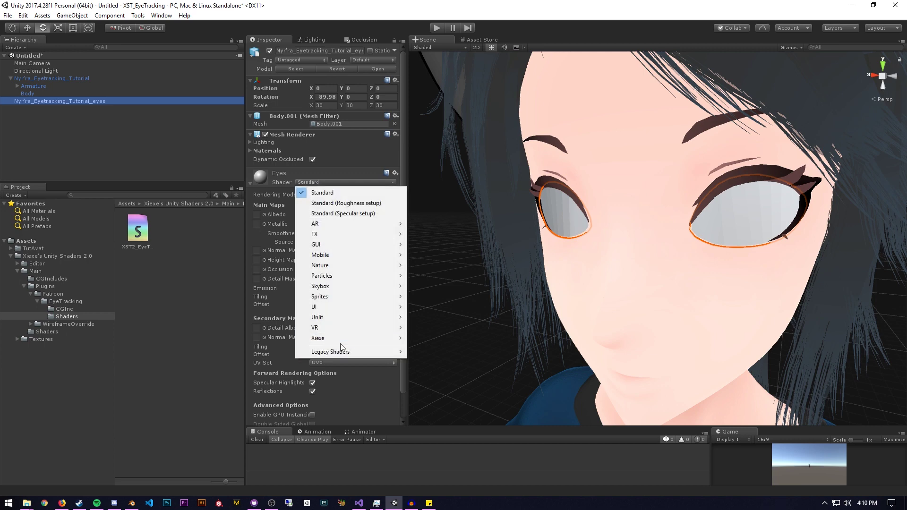
mouse_move(338, 341)
mouse_move(435, 338)
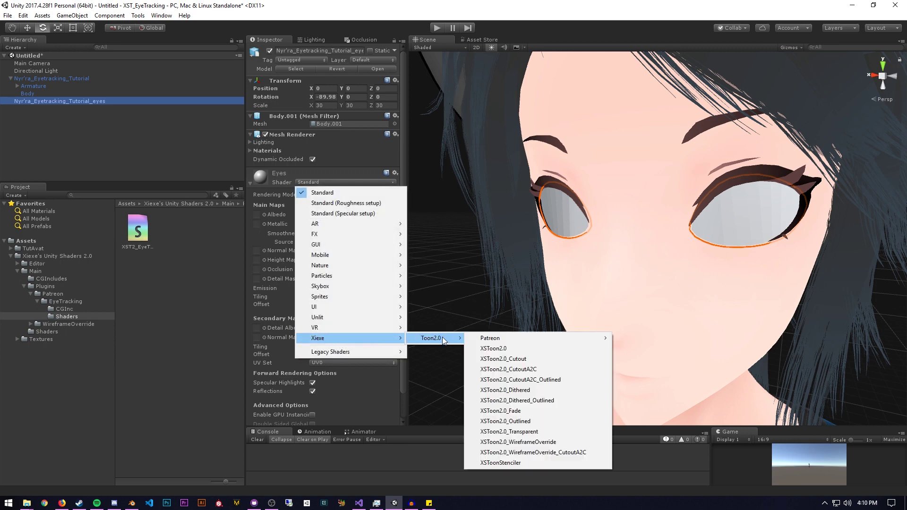
mouse_move(511, 338)
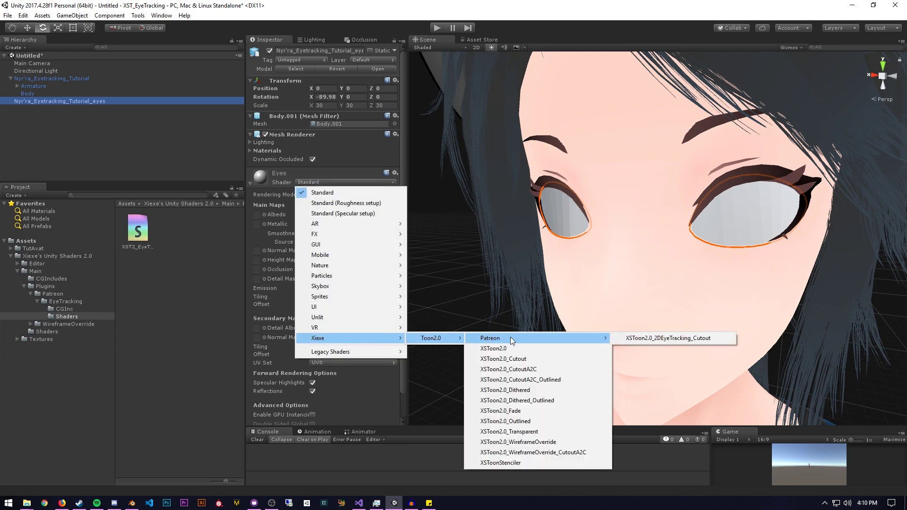
left_click(681, 339)
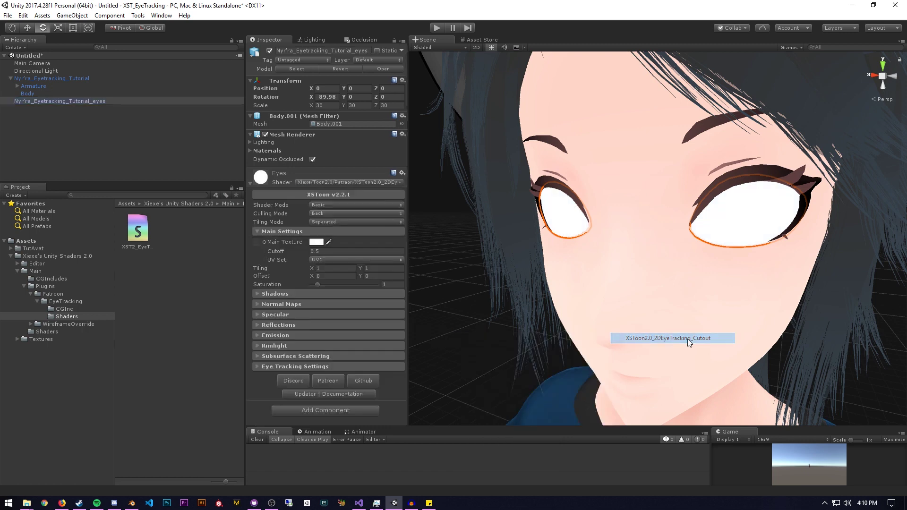
left_click(264, 242)
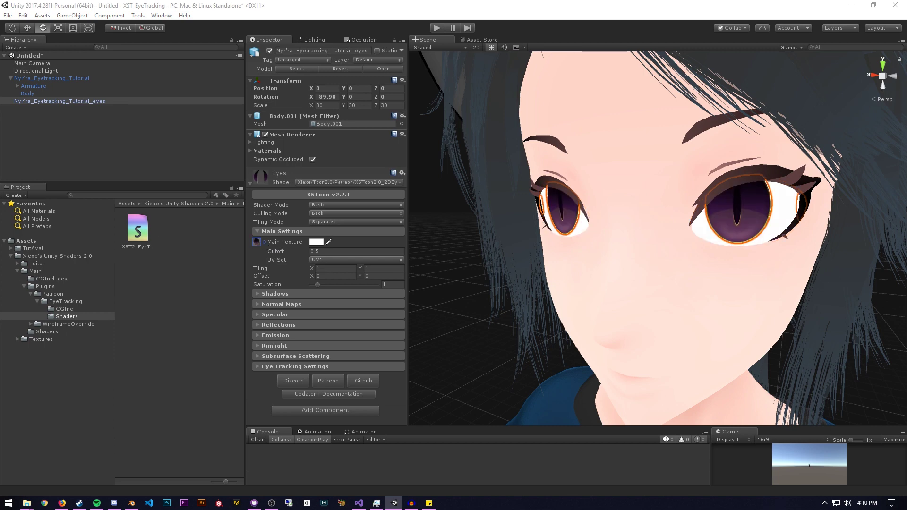
right_click_drag(719, 205, 717, 203, "alt")
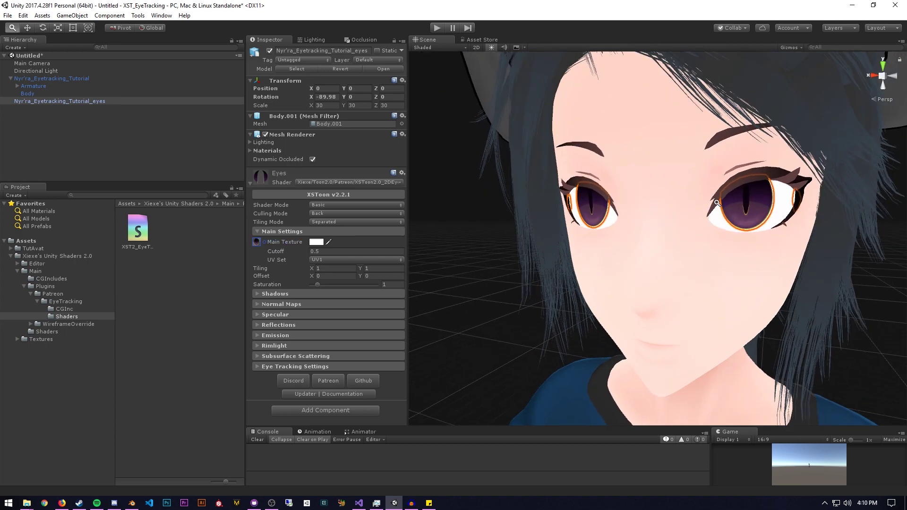
Step: Set Eye_Demon_T's Wrap Mode to Clamp, apply the import settings, and reselect the eyes object
left_click(257, 243)
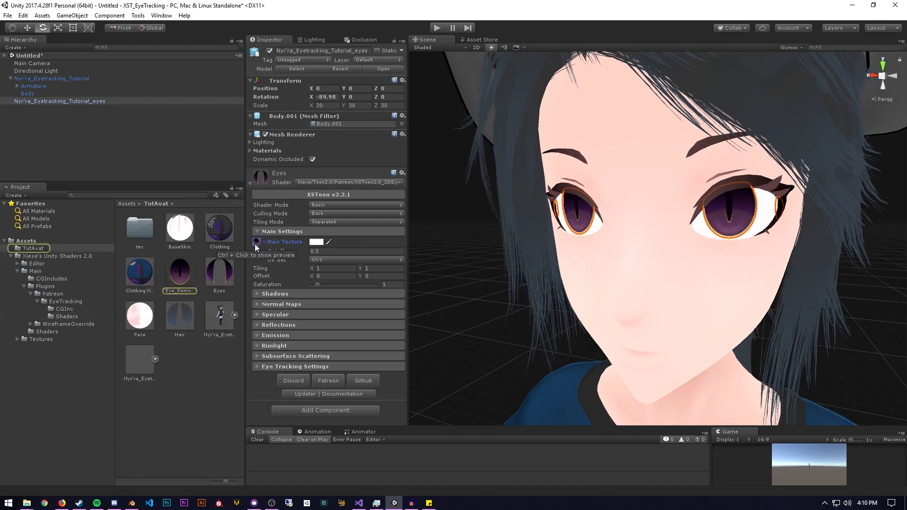
left_click(183, 278)
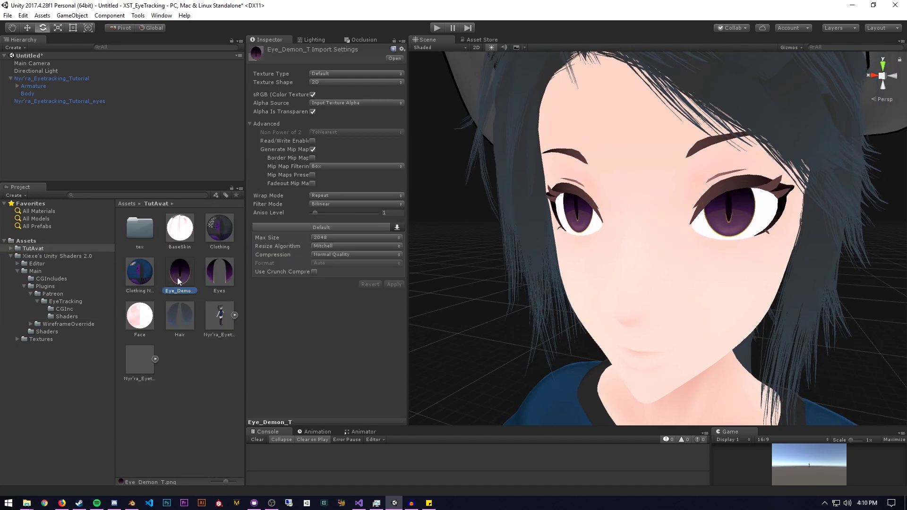
left_click(339, 196)
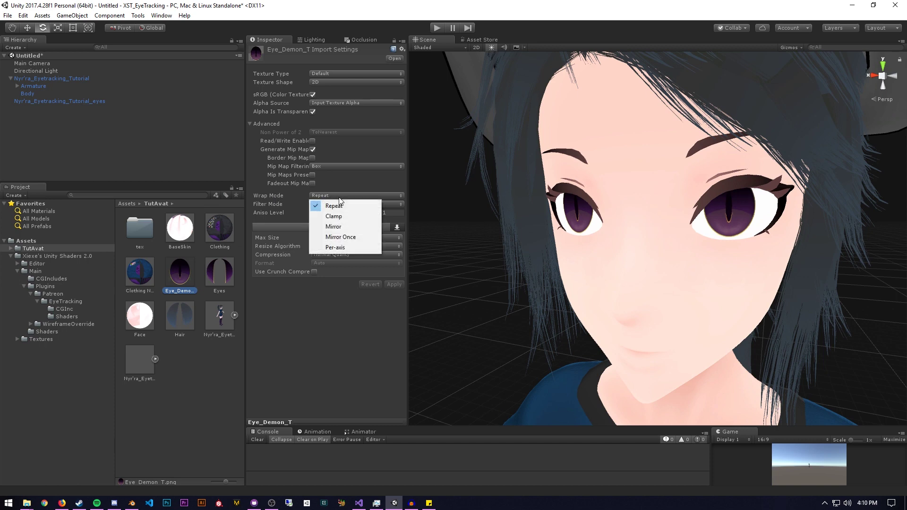
left_click(339, 218)
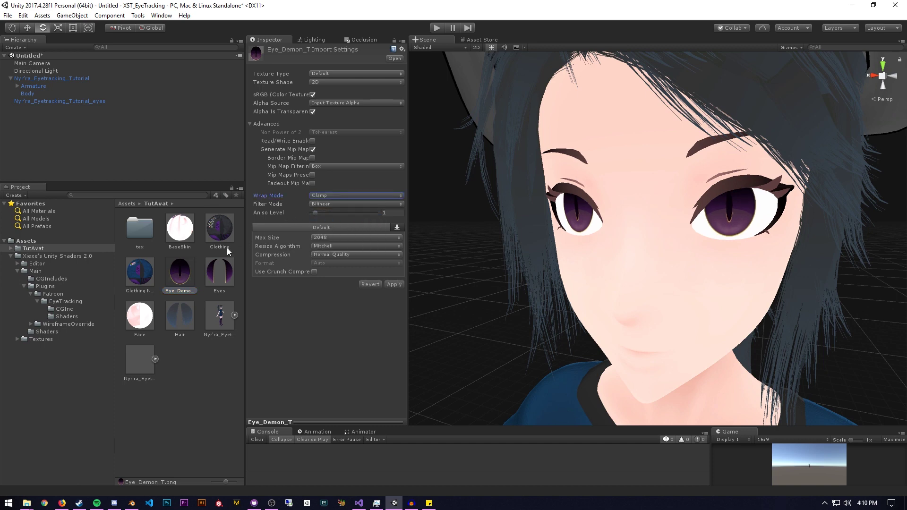
left_click(281, 112)
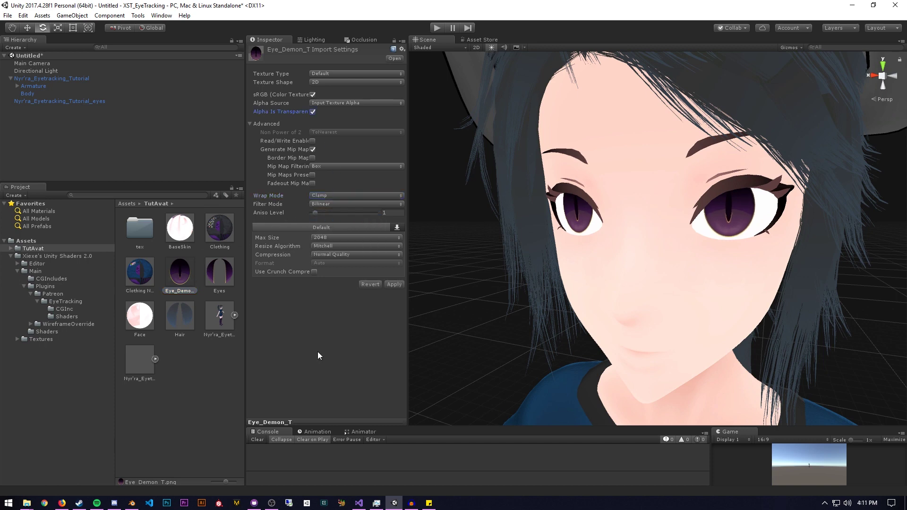
left_click_drag(301, 422, 302, 243)
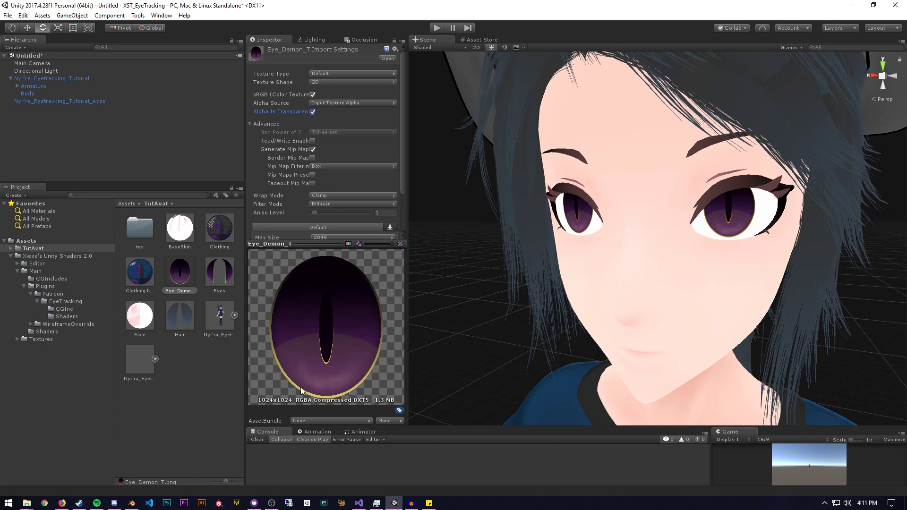
left_click_drag(293, 243, 323, 308)
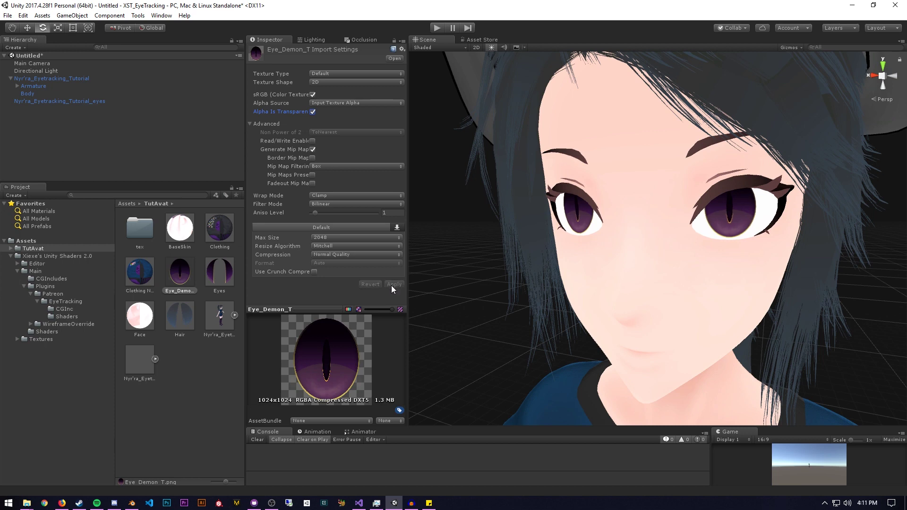
left_click(55, 101)
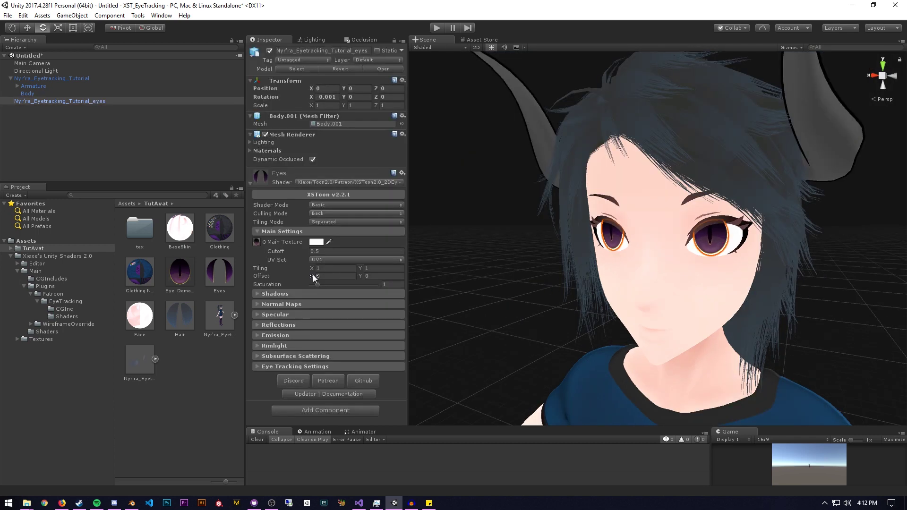
Step: Expand Eye Tracking Settings and try the Up Down Adj. and Iris Size sliders on the eyes
left_click(278, 367)
scroll(287, 336, "down", 5)
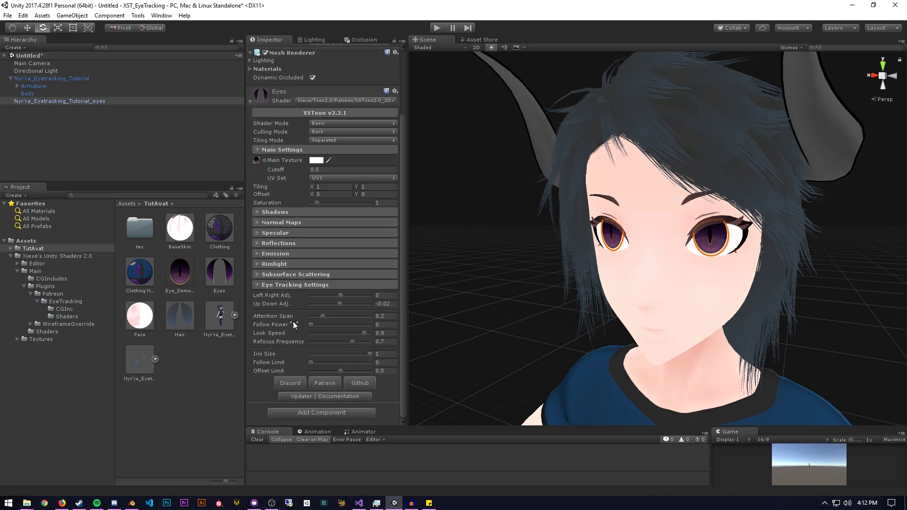
left_click_drag(338, 305, 342, 298)
mouse_move(368, 353)
left_mouse_down()
mouse_move(338, 354)
mouse_move(384, 359)
left_mouse_up()
Step: Raise Attention Span to 1, try Follow Power, and lower Look Speed to 0.456 while checking the eyes
left_click(279, 318)
left_click(386, 317)
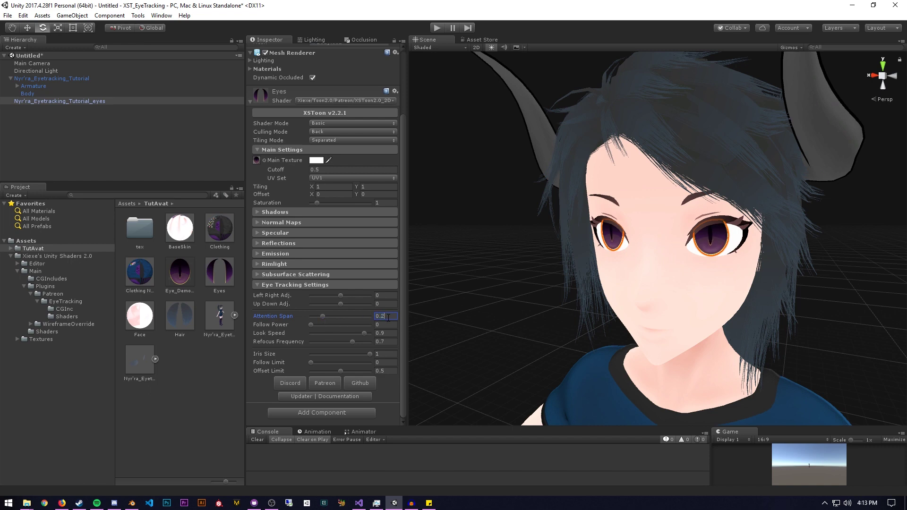
left_click_drag(617, 276, 482, 288, "alt")
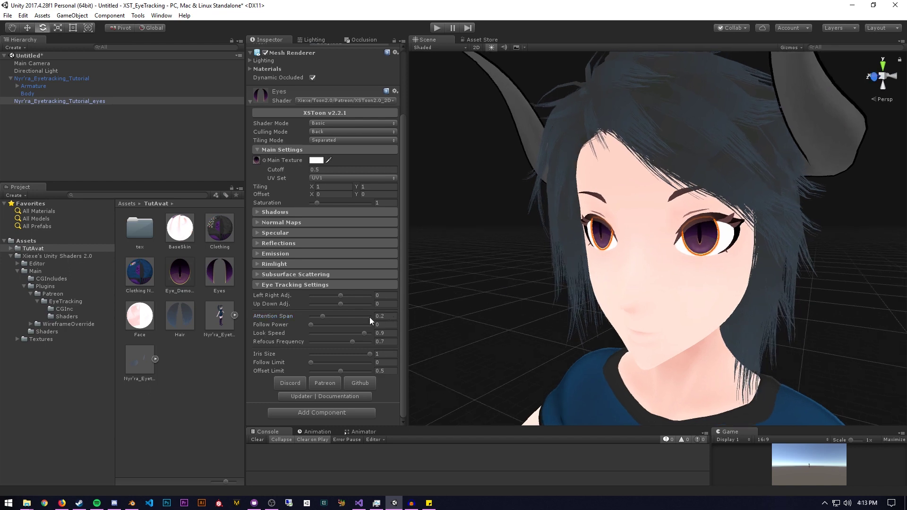
left_click_drag(324, 316, 377, 321)
left_click_drag(311, 326, 374, 326)
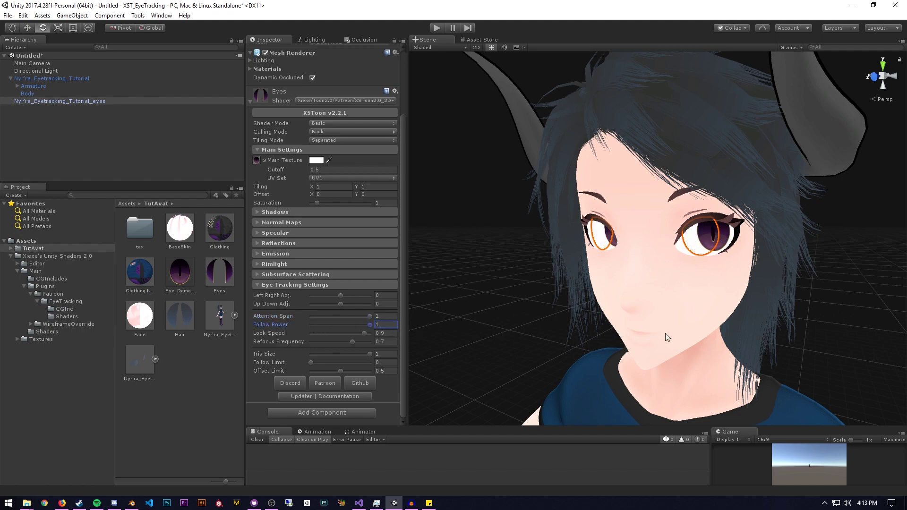
left_click_drag(665, 333, 503, 288, "alt")
key("f")
key("ctrl+z")
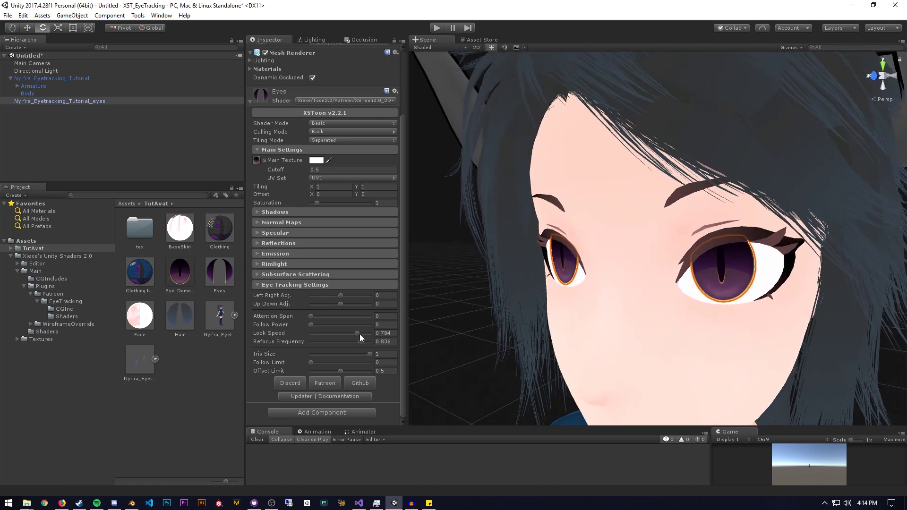
left_click_drag(358, 334, 414, 316)
Step: Set Follow Power to 0.4 and Attention Span to 0.5, and drag Look Speed to 0.932
scroll(512, 278, "down", 3)
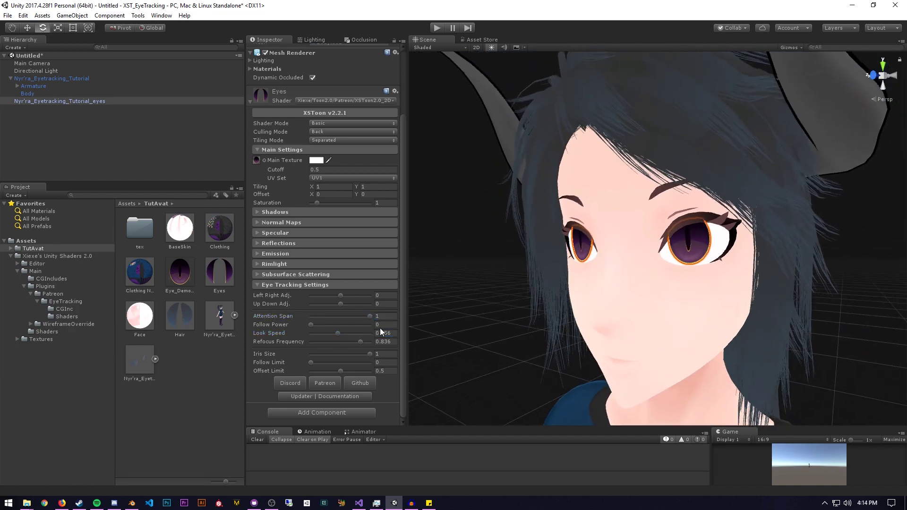
left_click(396, 325)
type("0.4")
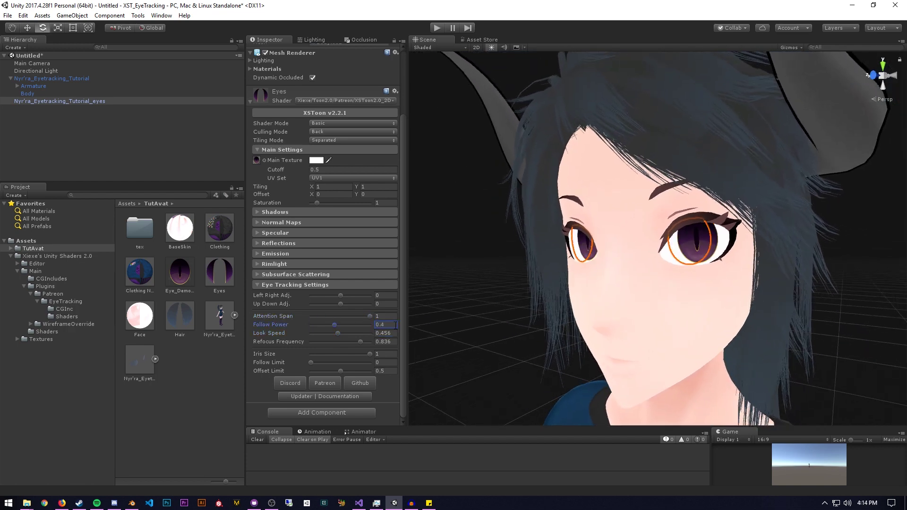
key("Return")
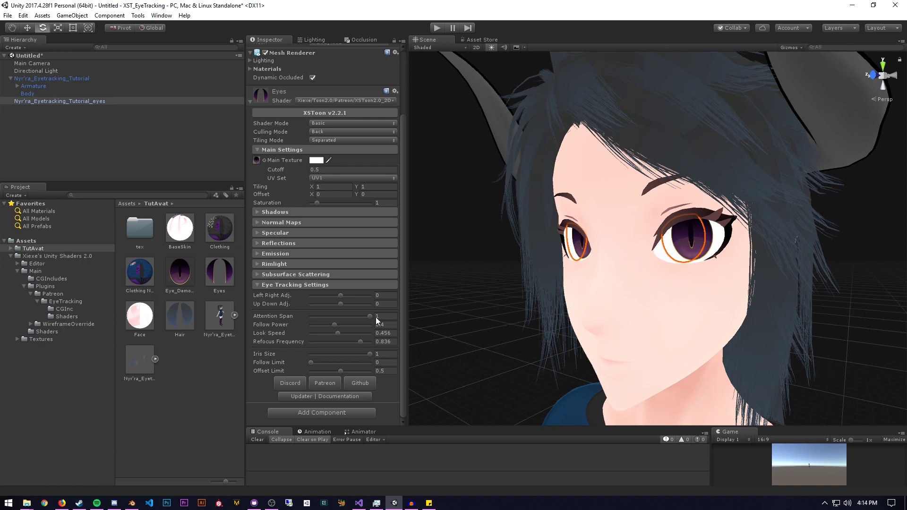
left_click(392, 333)
type("0.5")
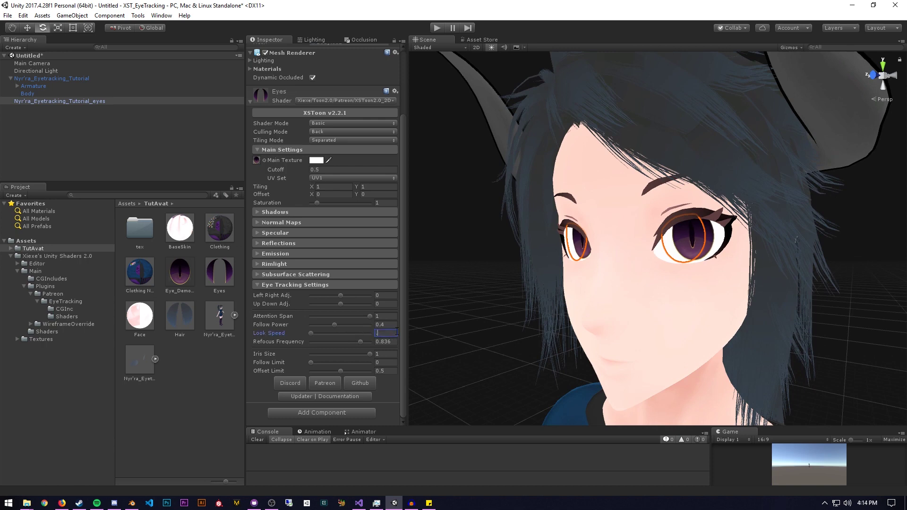
left_click_drag(667, 258, 690, 252, "alt")
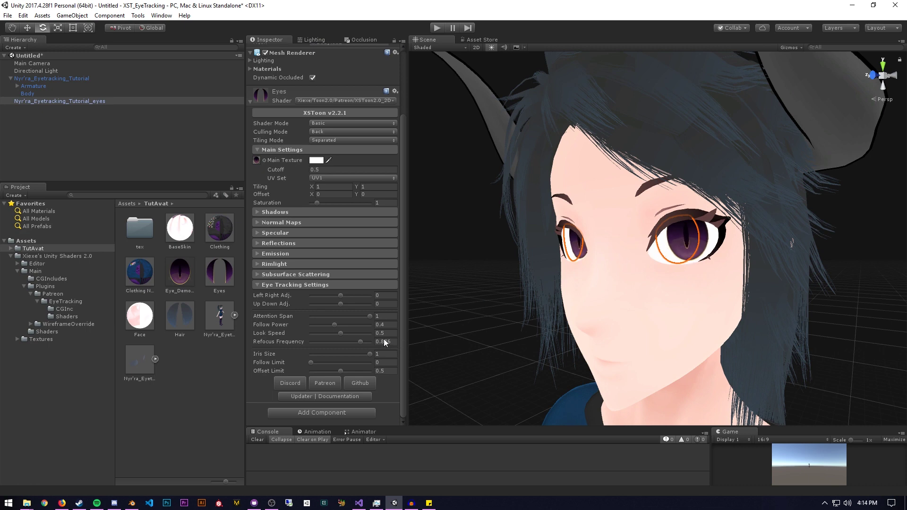
left_click(387, 316)
key("BackSpace")
left_click_drag(341, 336, 367, 338)
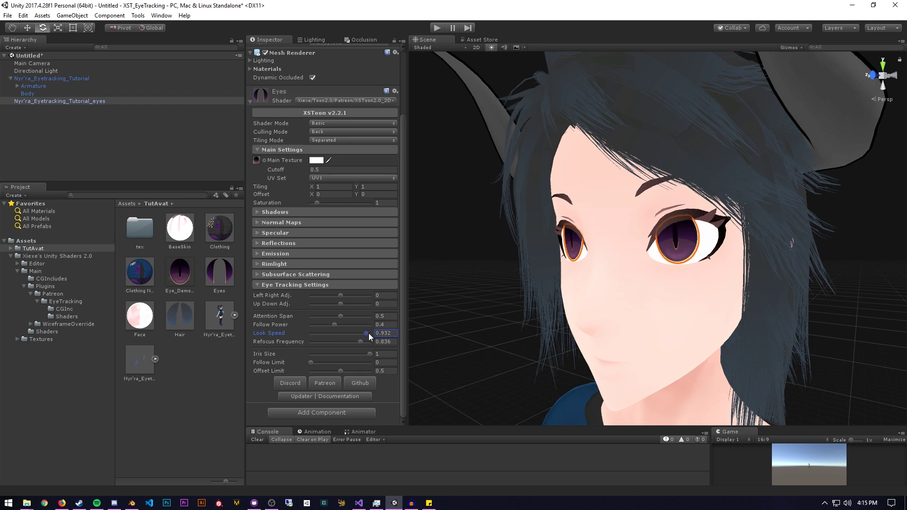
Step: Lower the Eyes material's Refocus Frequency from 0.836 to 0.452, orbiting to check the eye
left_click(282, 342)
left_click_drag(360, 343, 341, 343)
scroll(658, 269, "up", 5, "alt")
left_click_drag(657, 268, 684, 242, "alt")
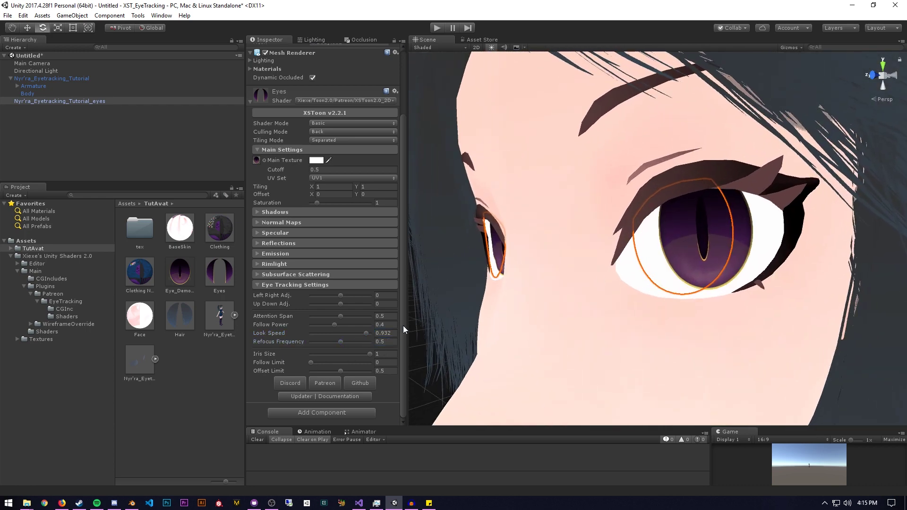
mouse_move(344, 341)
left_mouse_down()
mouse_move(352, 342)
mouse_move(321, 345)
mouse_move(364, 344)
mouse_move(338, 344)
left_mouse_up()
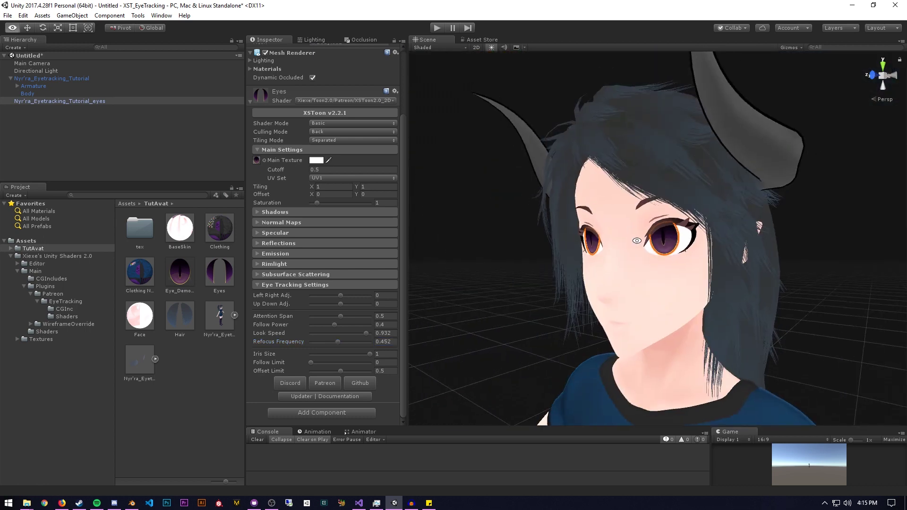
left_click_drag(638, 240, 614, 242, "alt")
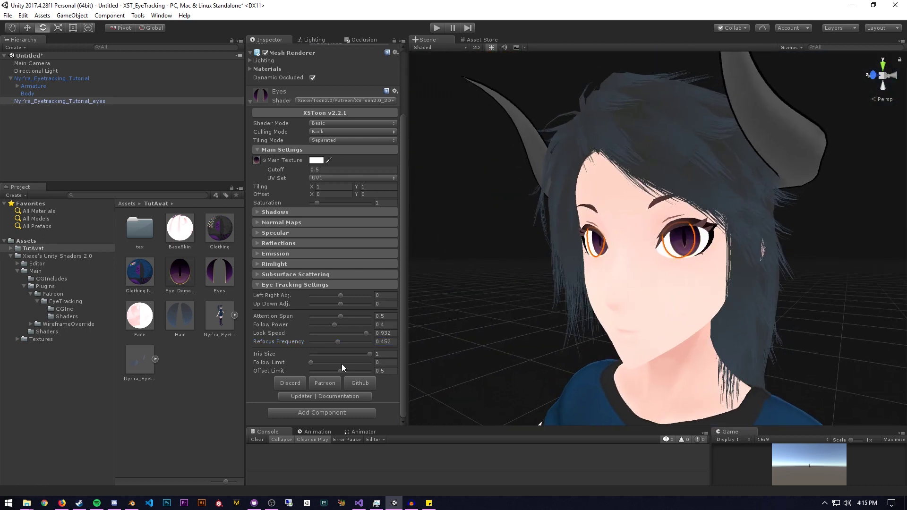
Step: Try Iris Size 0.44 and restore it to 1, then test Follow Limit values before resetting to 0
left_click_drag(377, 356, 338, 357)
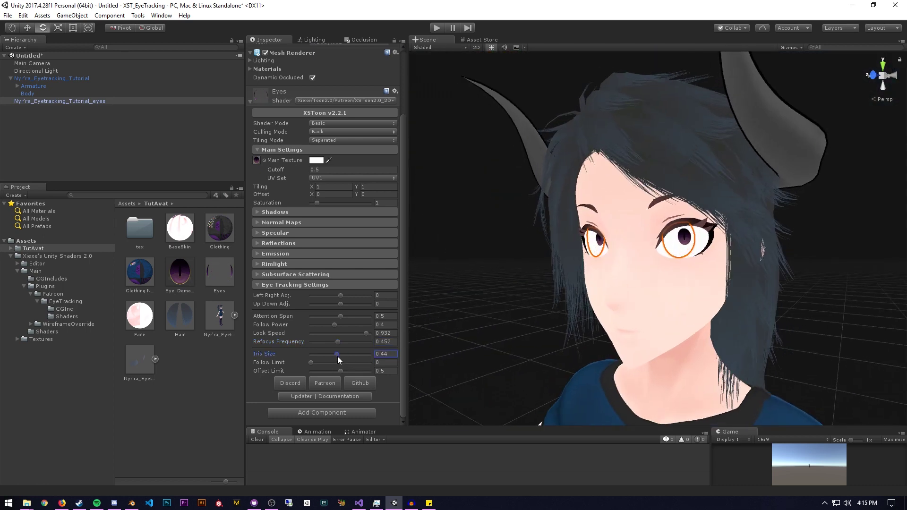
left_click_drag(337, 356, 370, 356)
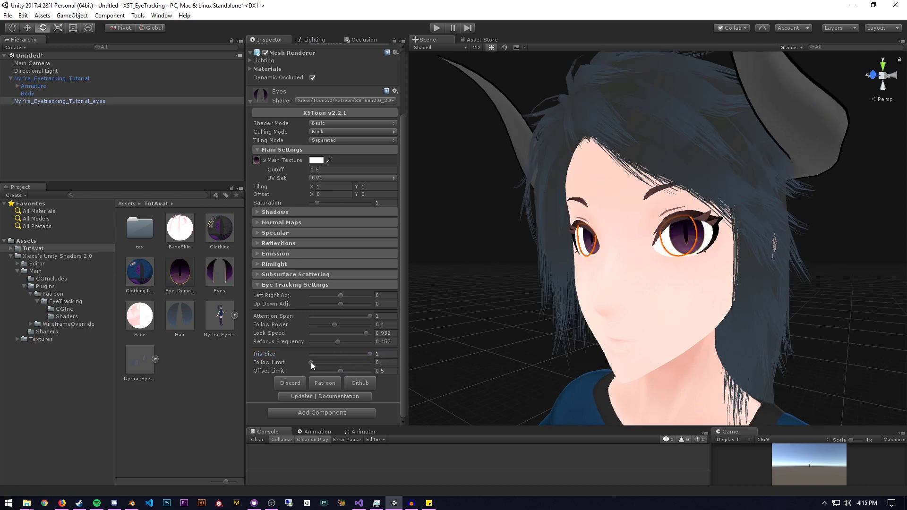
left_click_drag(311, 362, 354, 364)
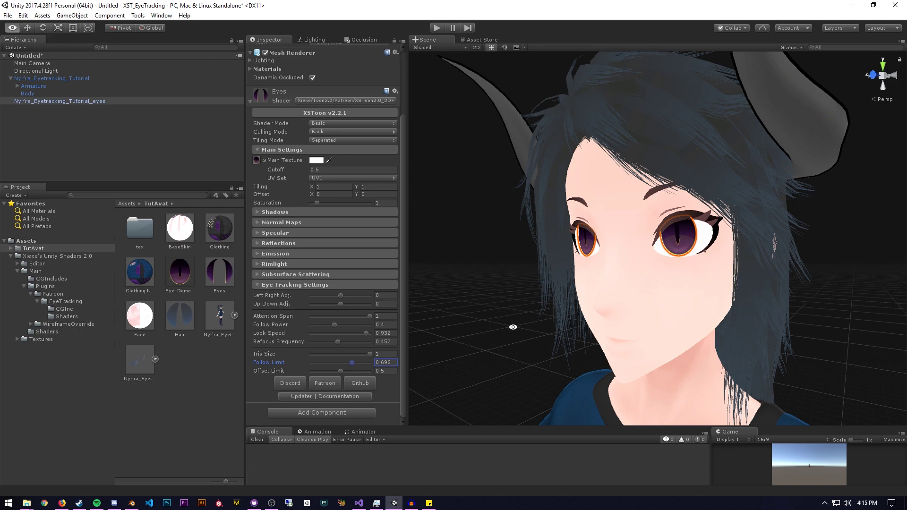
left_click_drag(468, 326, 566, 322, "alt")
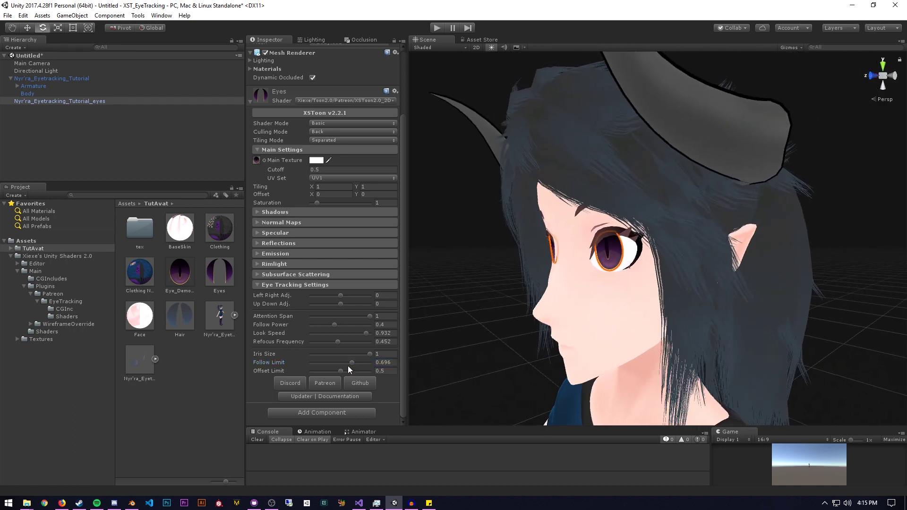
left_click_drag(345, 364, 286, 371)
Step: Reselect the eyes and set Follow Limit to 0.344, orbiting to watch them track the camera
left_click_drag(473, 233, 594, 263, "alt")
left_click(594, 263)
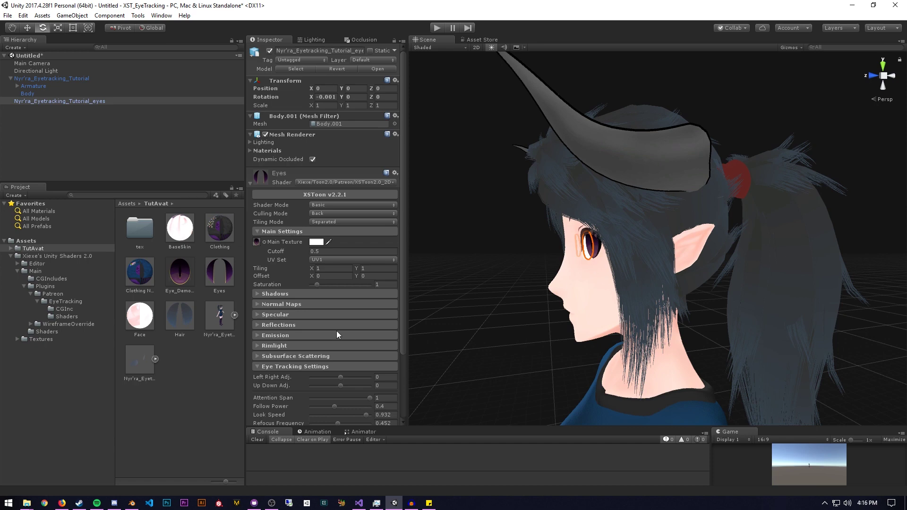
scroll(335, 334, "down", 5)
left_click_drag(310, 363, 326, 364)
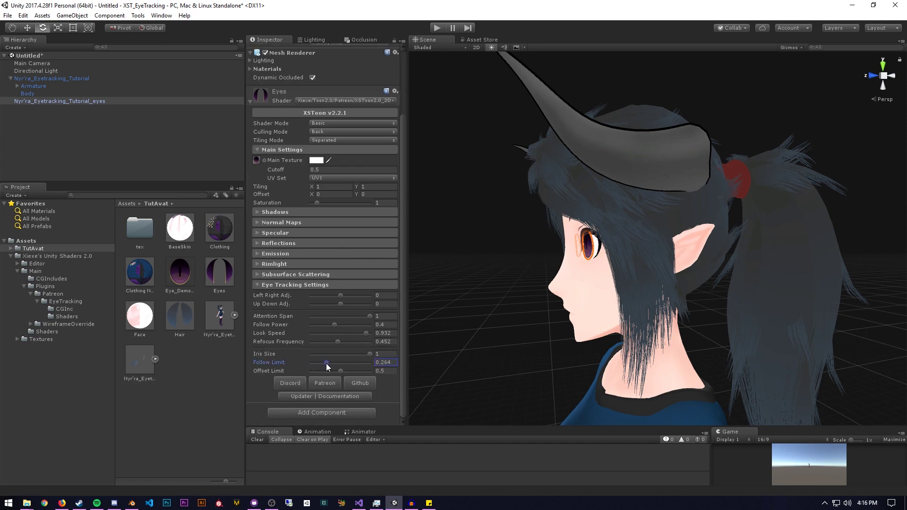
left_click_drag(635, 290, 602, 279, "alt")
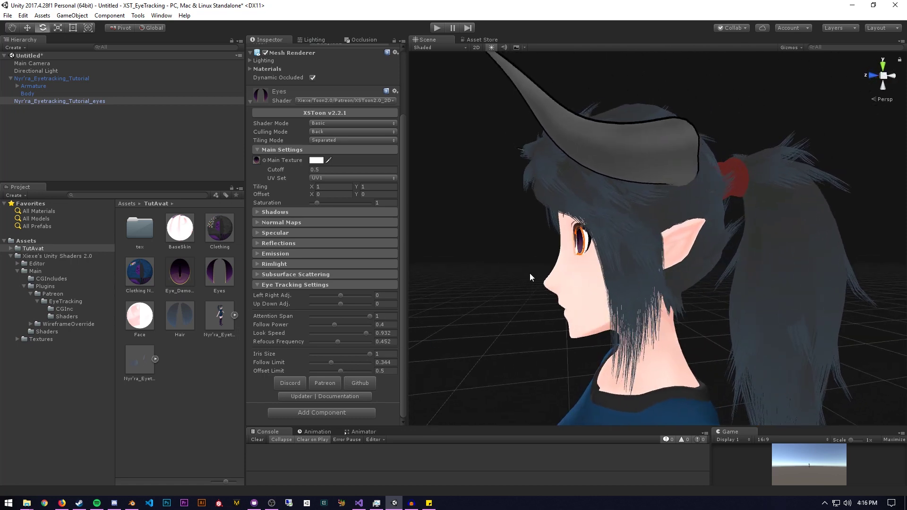
left_click_drag(544, 326, 599, 325, "alt")
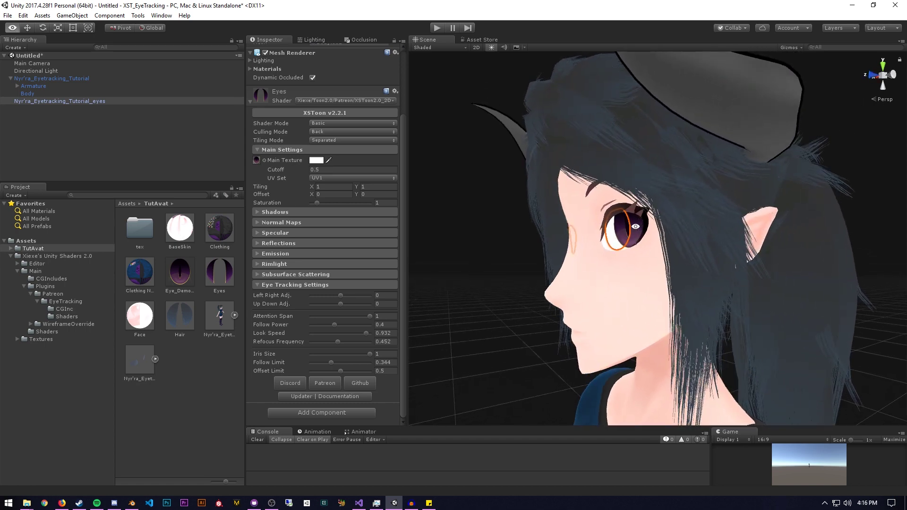
Step: Set the eyes' Follow Limit back to 0, previewing the head from the front
left_click_drag(631, 231, 644, 236, "alt")
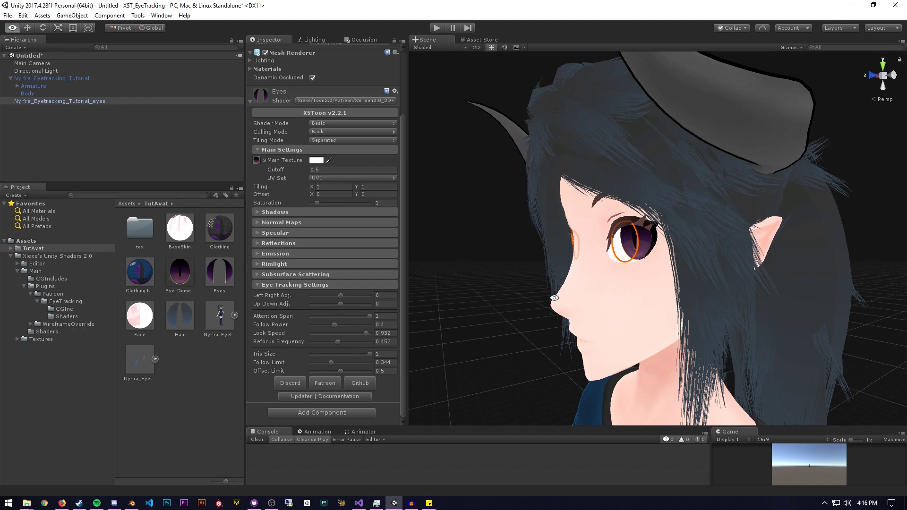
left_click_drag(502, 310, 534, 298, "alt")
left_click_drag(331, 364, 309, 364)
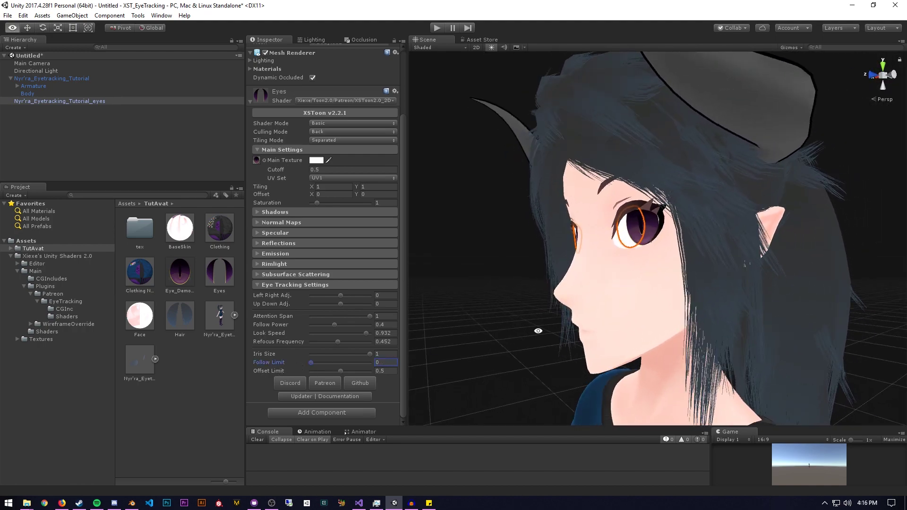
left_click_drag(535, 331, 571, 335, "alt")
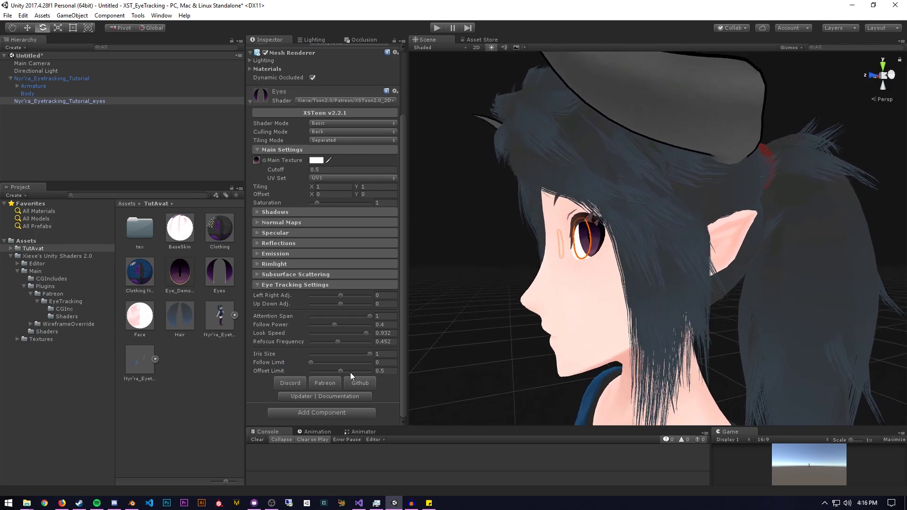
Step: Raise Offset Limit to its maximum of 1 and zoom out to view the whole head
left_click_drag(336, 373, 318, 375)
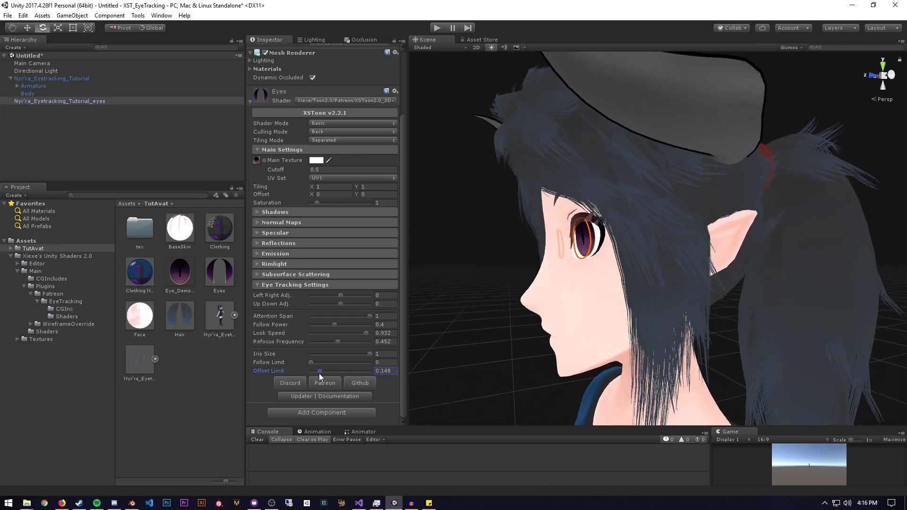
left_click_drag(615, 305, 565, 242, "alt")
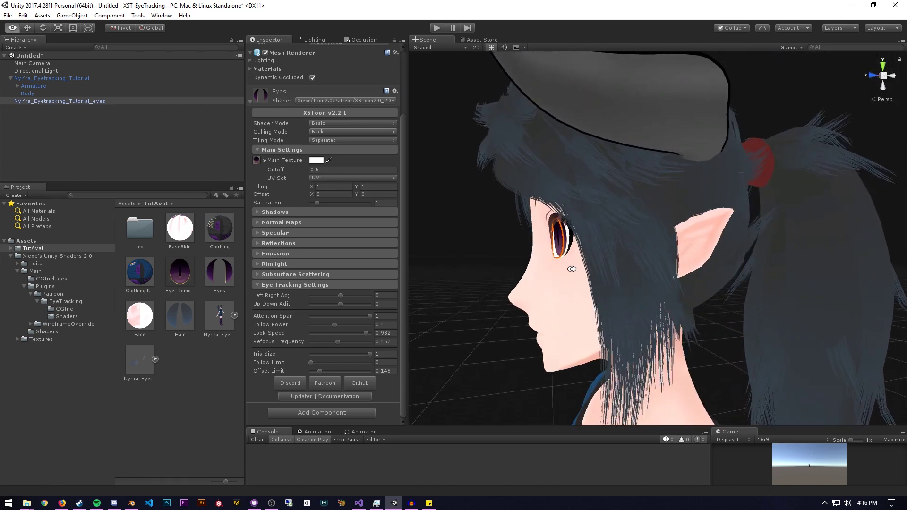
left_click_drag(563, 222, 623, 228, "alt")
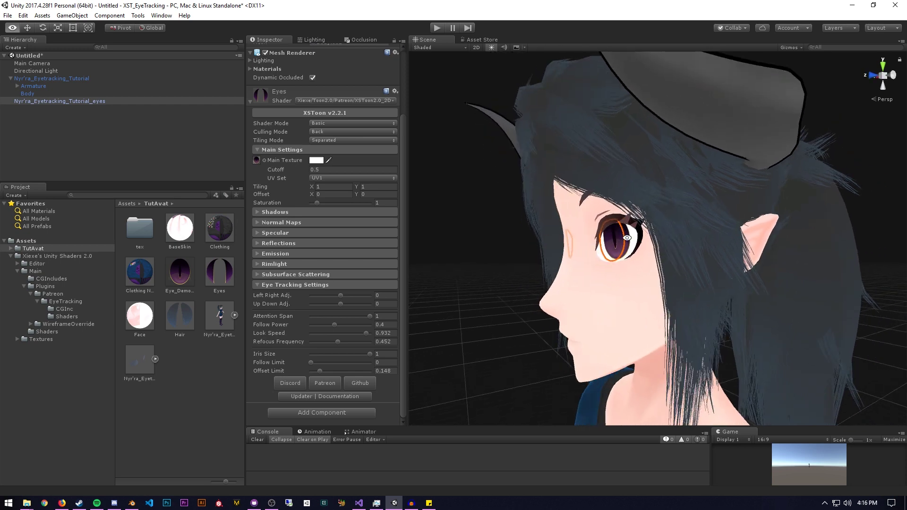
left_click_drag(325, 371, 389, 368)
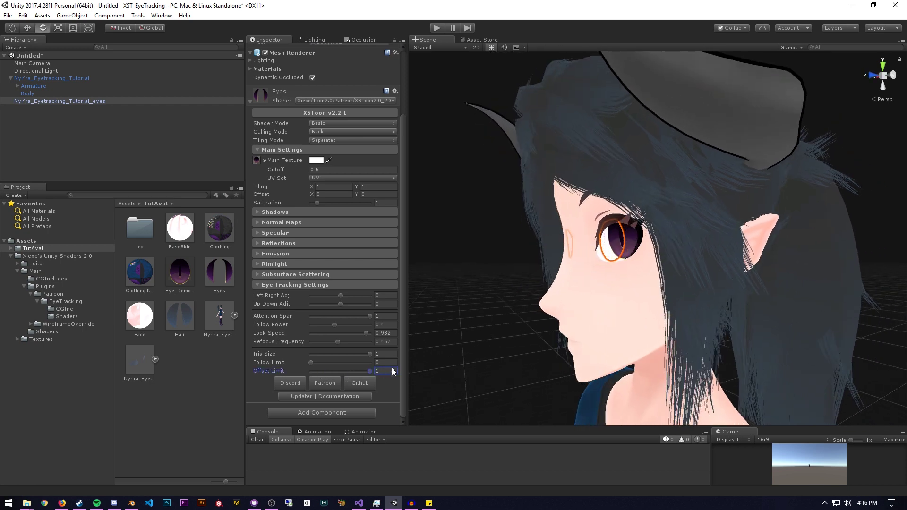
mouse_move(558, 331)
left_mouse_down("alt")
mouse_move(516, 328)
mouse_move(567, 333)
mouse_move(533, 337)
mouse_move(567, 326)
left_mouse_up("alt")
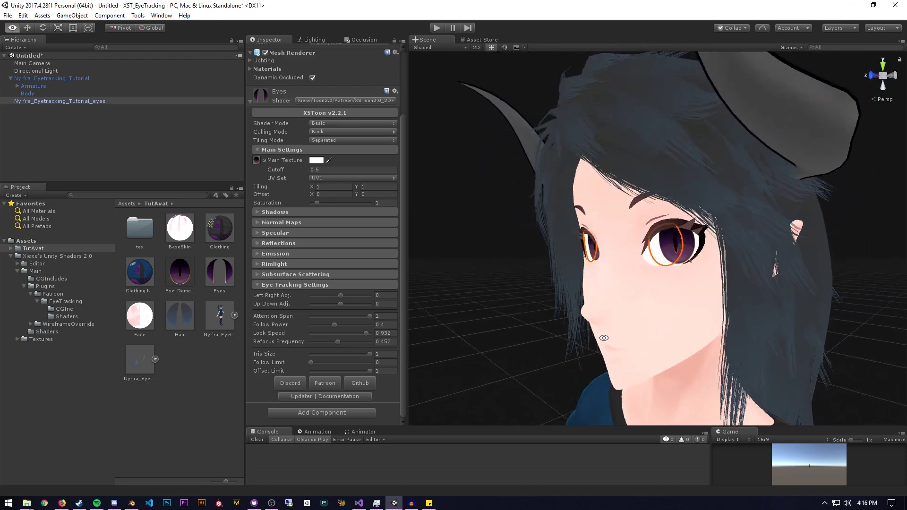
right_click_drag(567, 326, 539, 248, "alt")
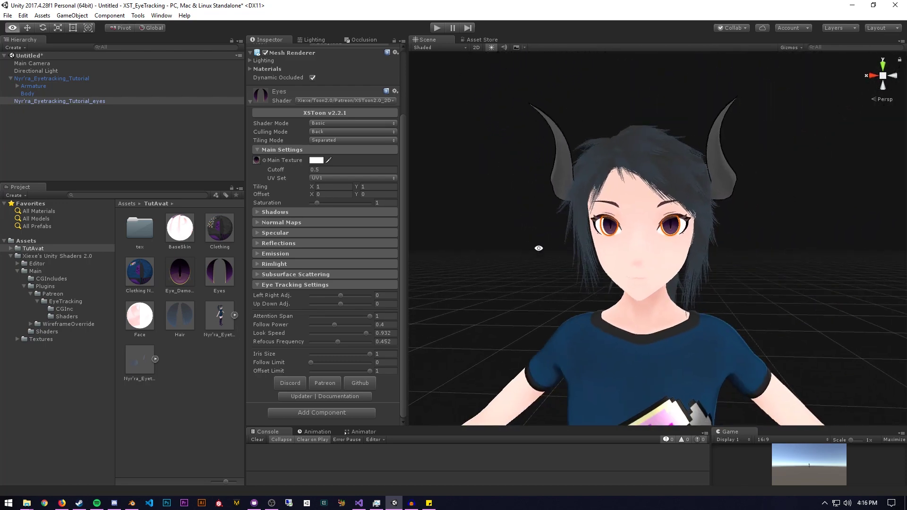
left_click_drag(596, 273, 497, 247, "alt")
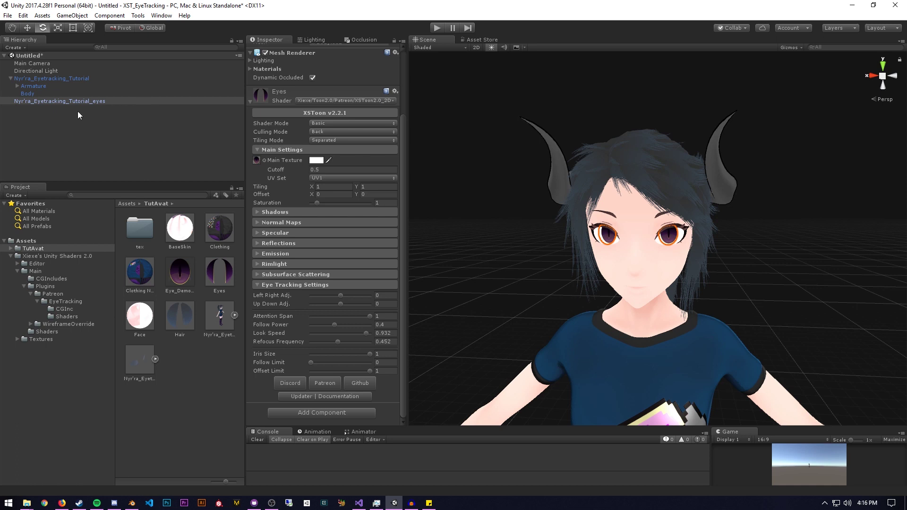
Step: Expand Armature > Hips > Spine > Chest > Neck and drop Nyr'ra_Eyetracking_Tutorial_eyes onto the Head bone
left_click(18, 86)
left_click(21, 94)
left_click(25, 94)
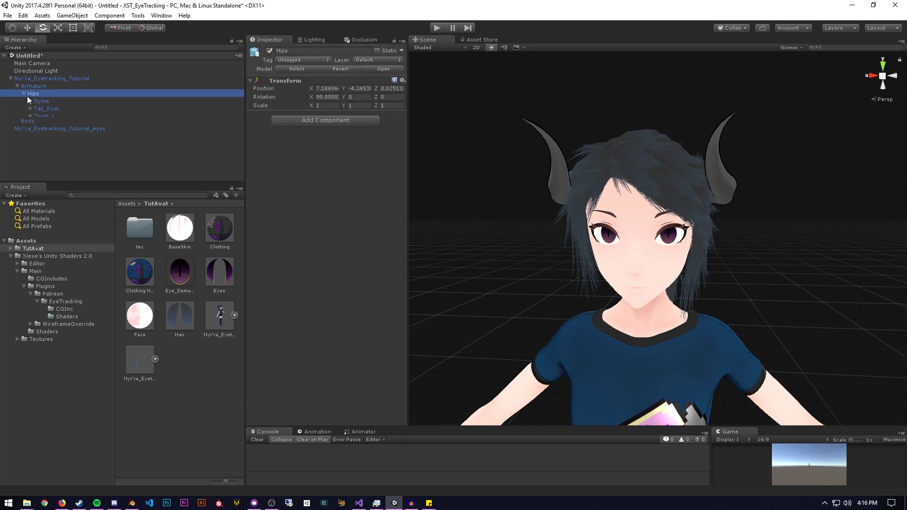
left_click(30, 101)
left_click(37, 110)
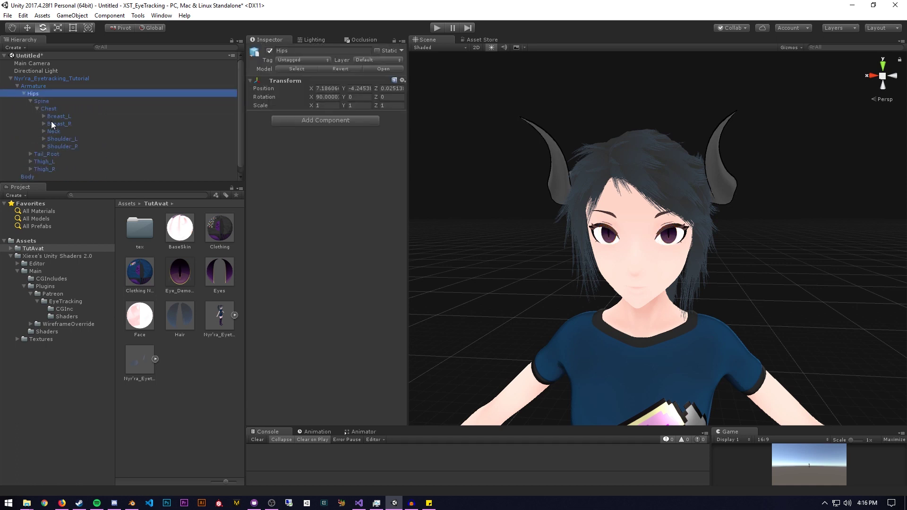
left_click(44, 124)
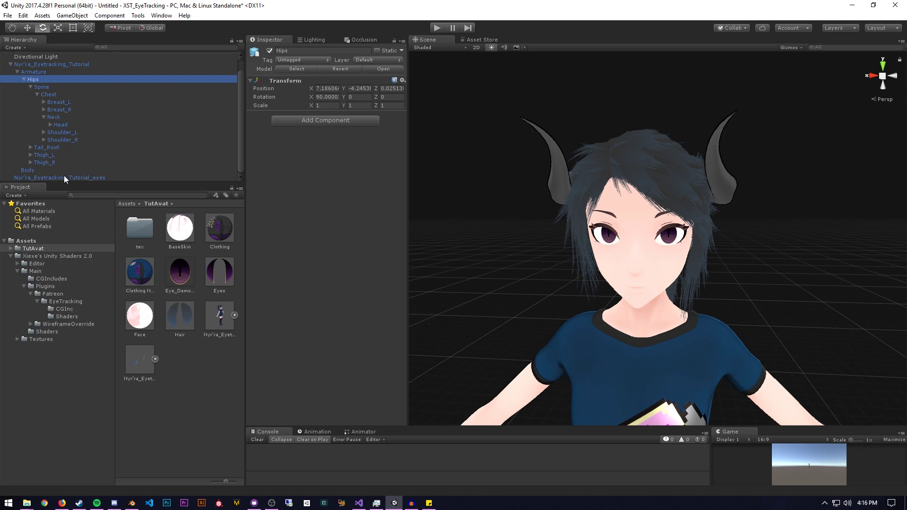
left_click_drag(64, 177, 75, 124)
left_click_drag(529, 193, 551, 192, "alt")
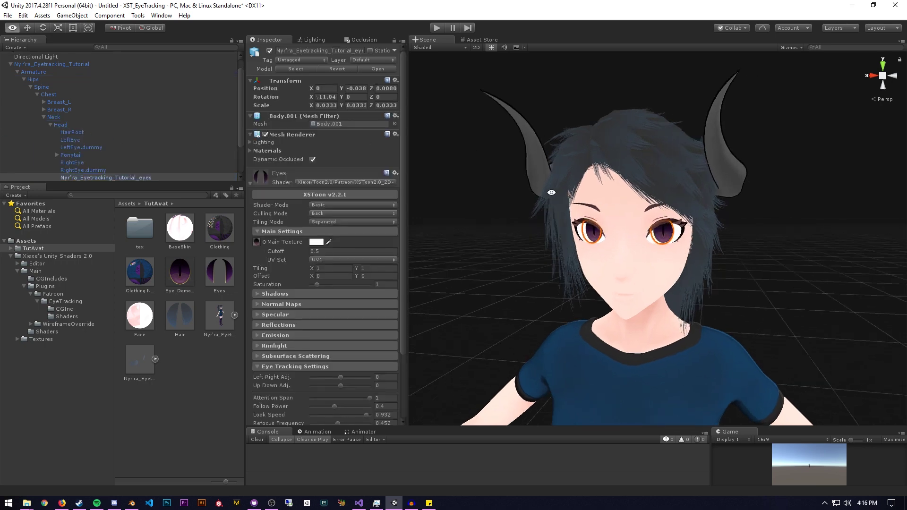